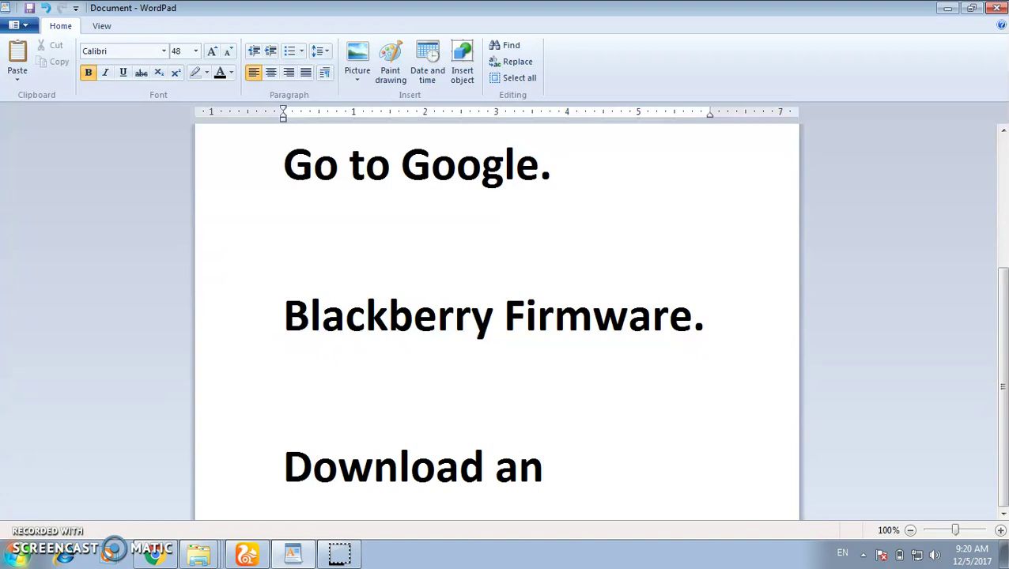
Complete the third instruction in the document so it reads "Download and Install Setup of Mobiles According Model.".
{"action": "type", "text": "ns"}
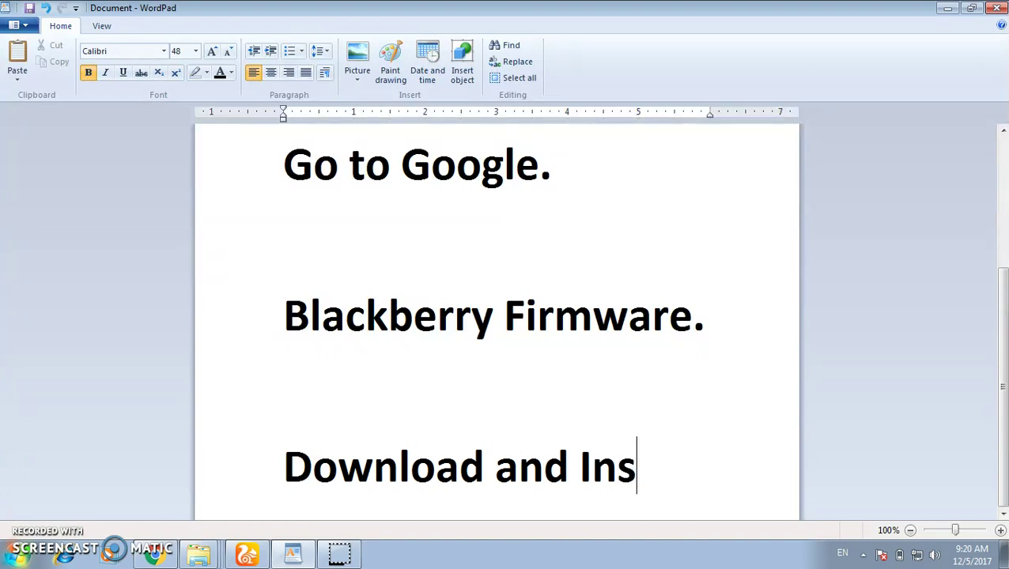
{"action": "type", "text": "tall"}
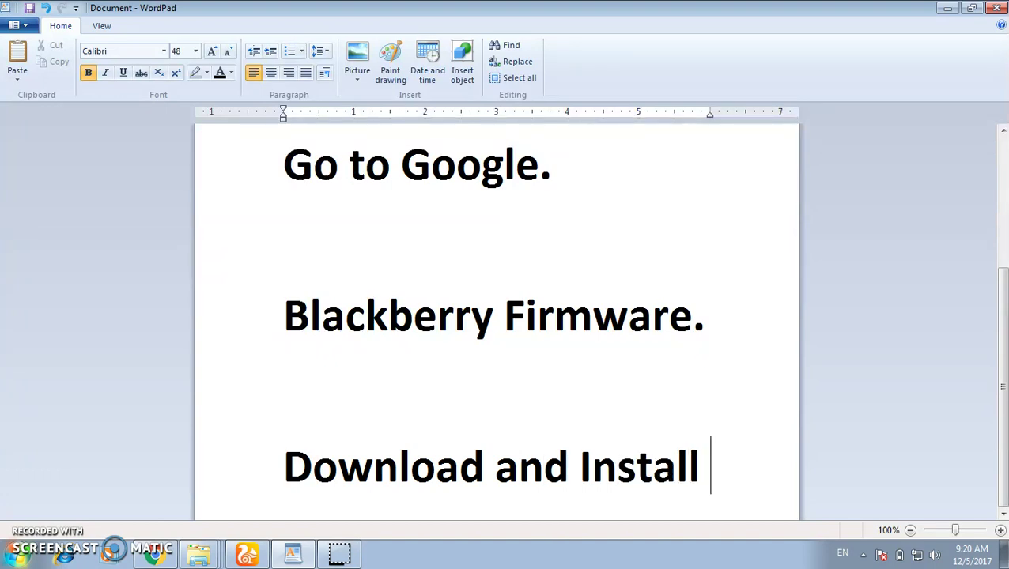
{"action": "key", "text": "Return"}
{"action": "type", "text": "Setup"}
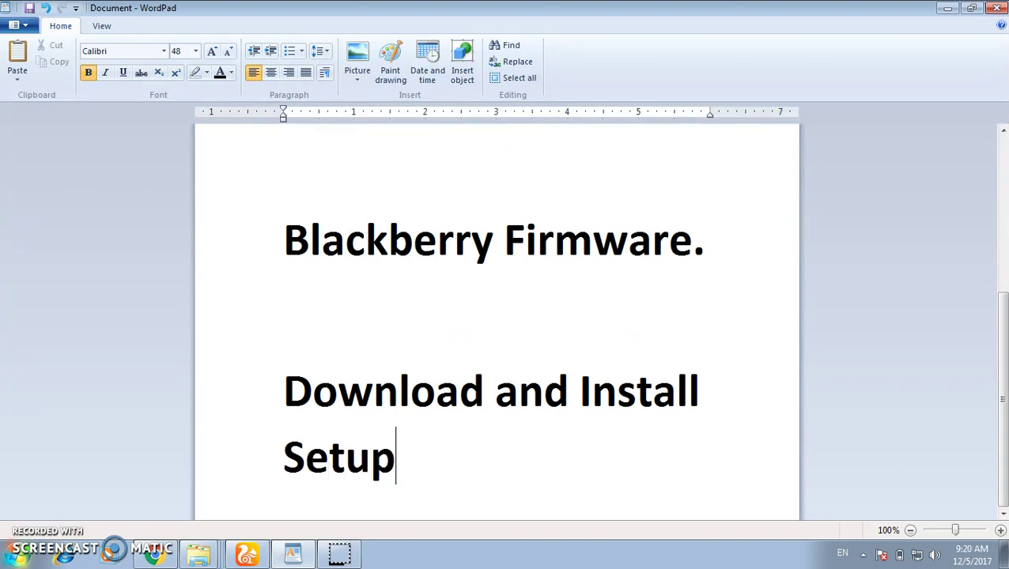
{"action": "type", "text": " of Your"}
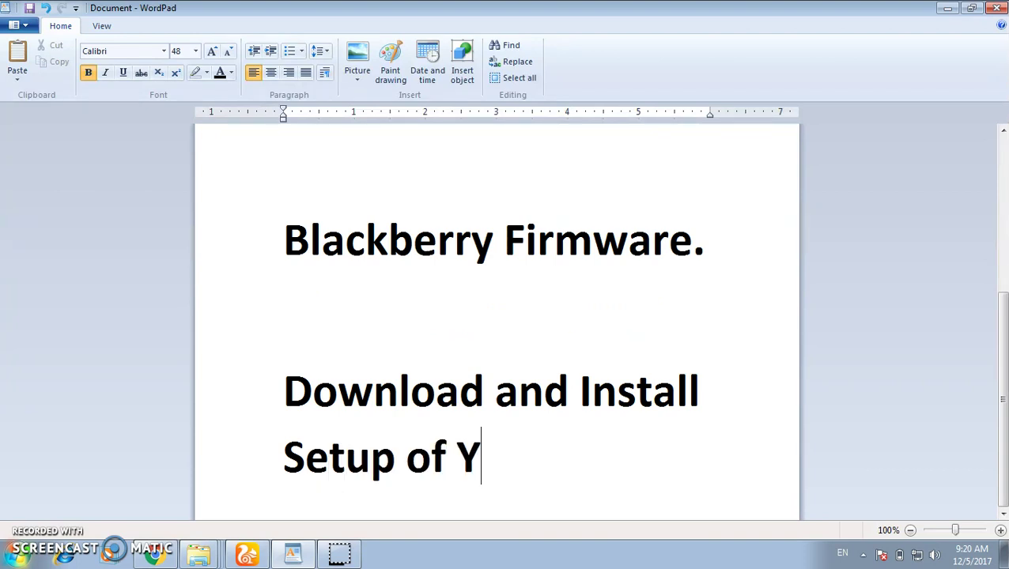
{"action": "key", "text": "BackSpace"}
{"action": "key", "text": "BackSpace"}
{"action": "key", "text": "BackSpace"}
{"action": "key", "text": "BackSpace"}
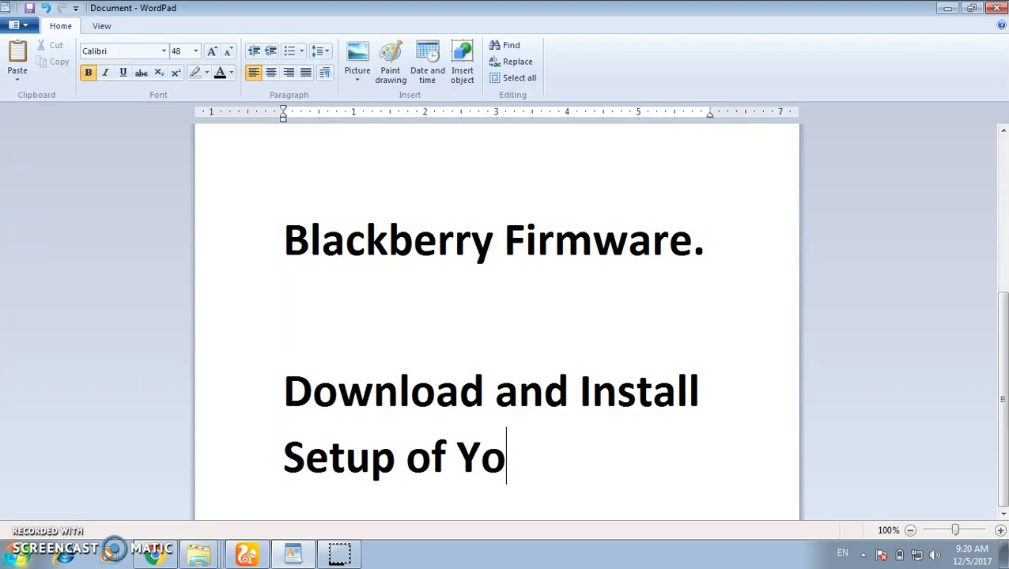
{"action": "type", "text": "M"}
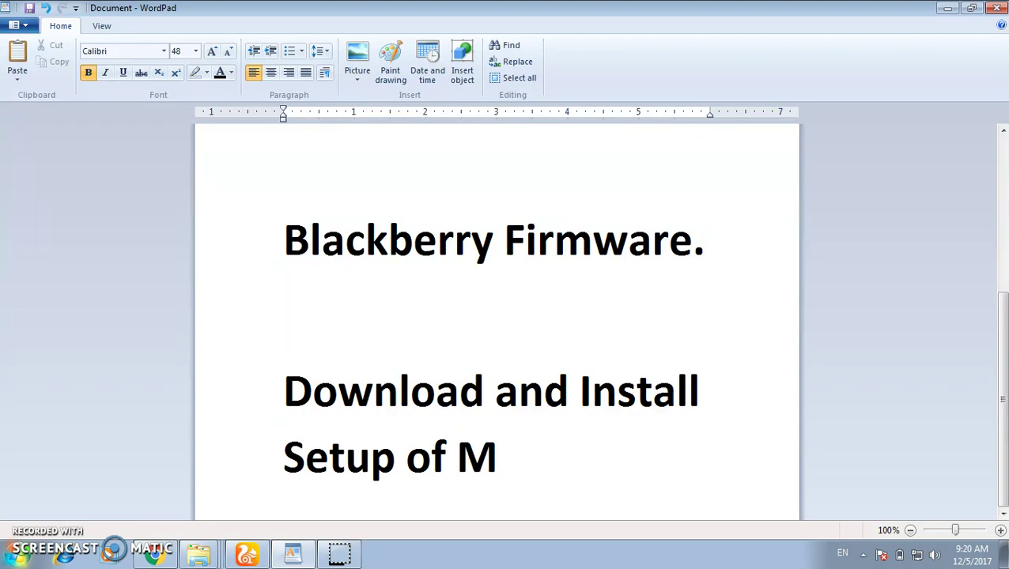
{"action": "type", "text": "obi"}
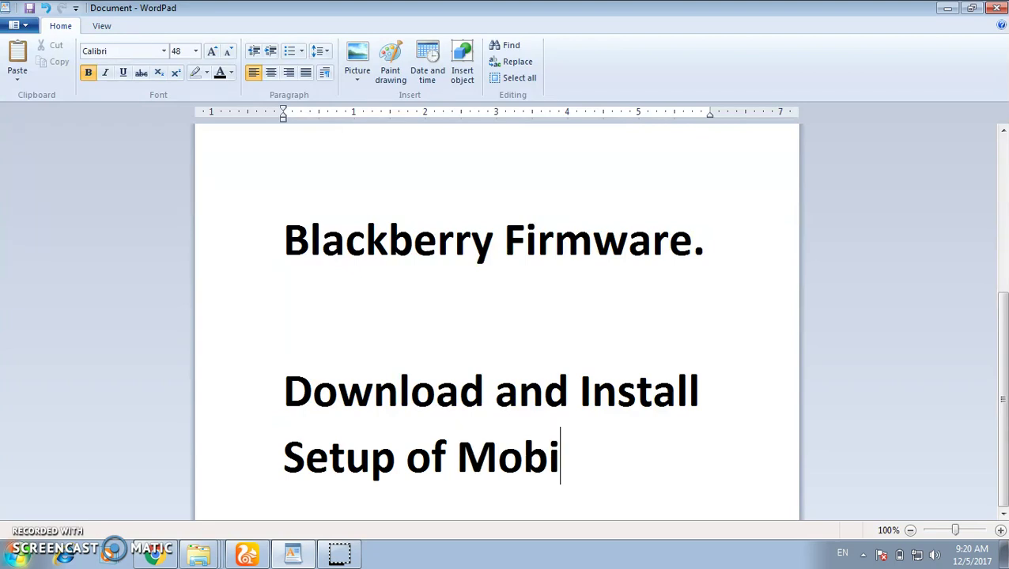
{"action": "type", "text": "les Acc"}
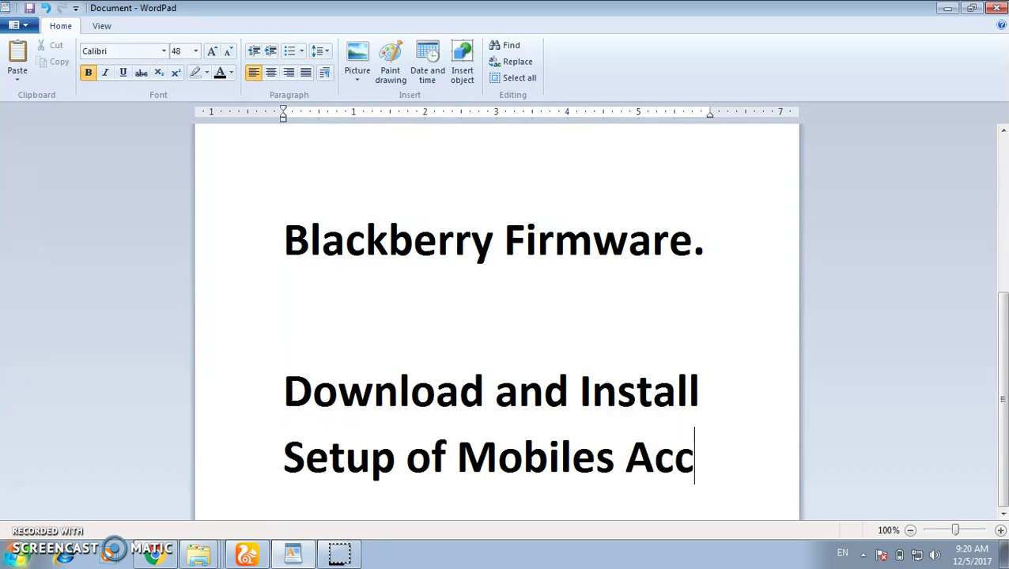
{"action": "type", "text": "ordin"}
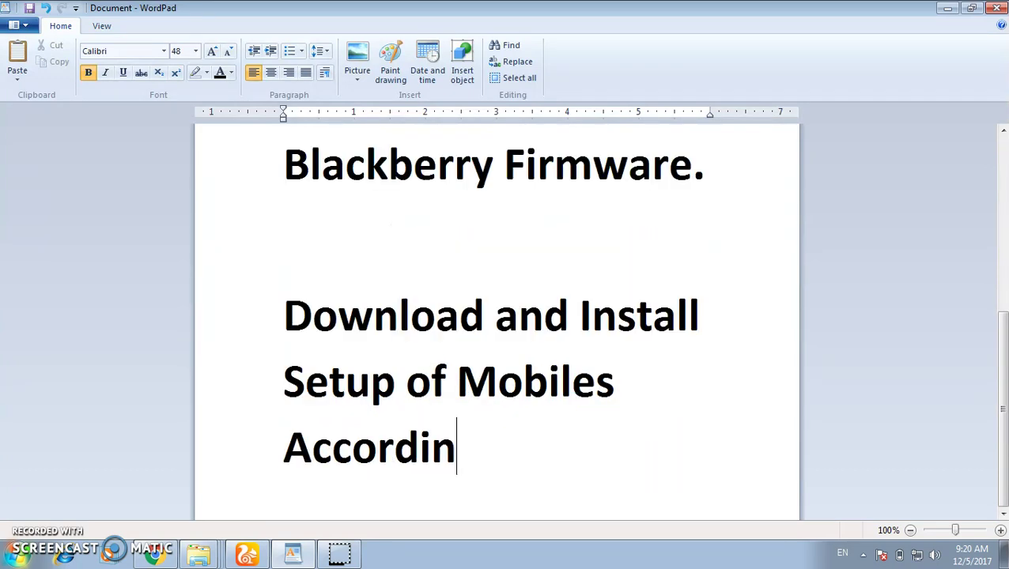
{"action": "type", "text": "g Model."}
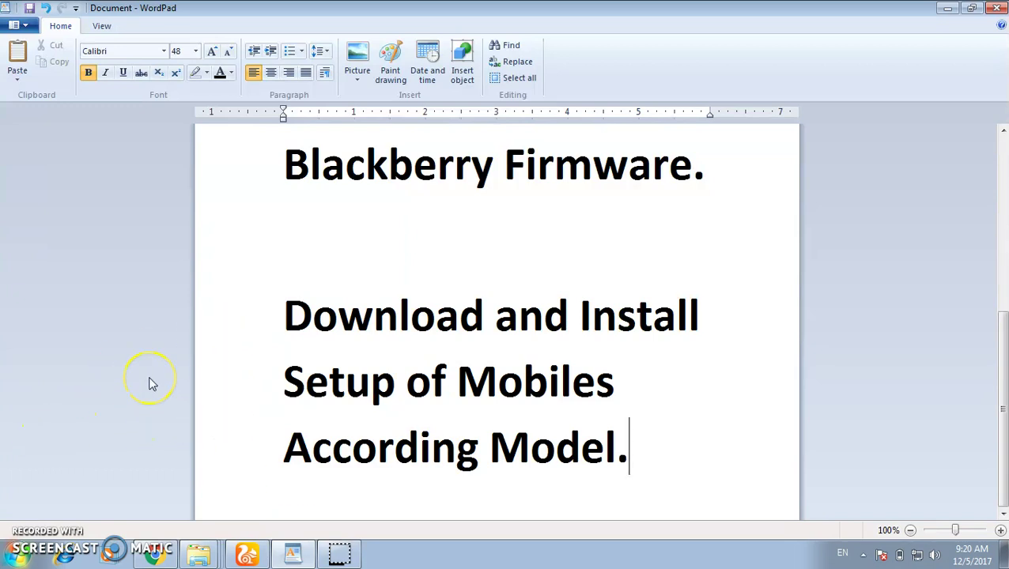
Run the downloaded 9380M_PBr7.1.0 setup application from the Programs folder and minimize the windows behind the installer.
{"action": "left_click", "coordinate": [945, 12]}
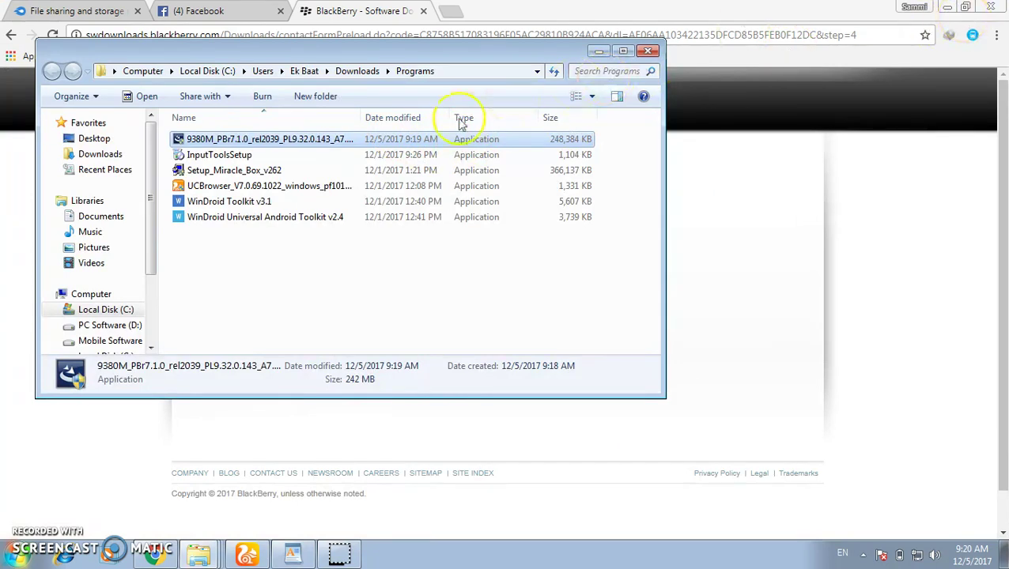
{"action": "double_click", "coordinate": [454, 146]}
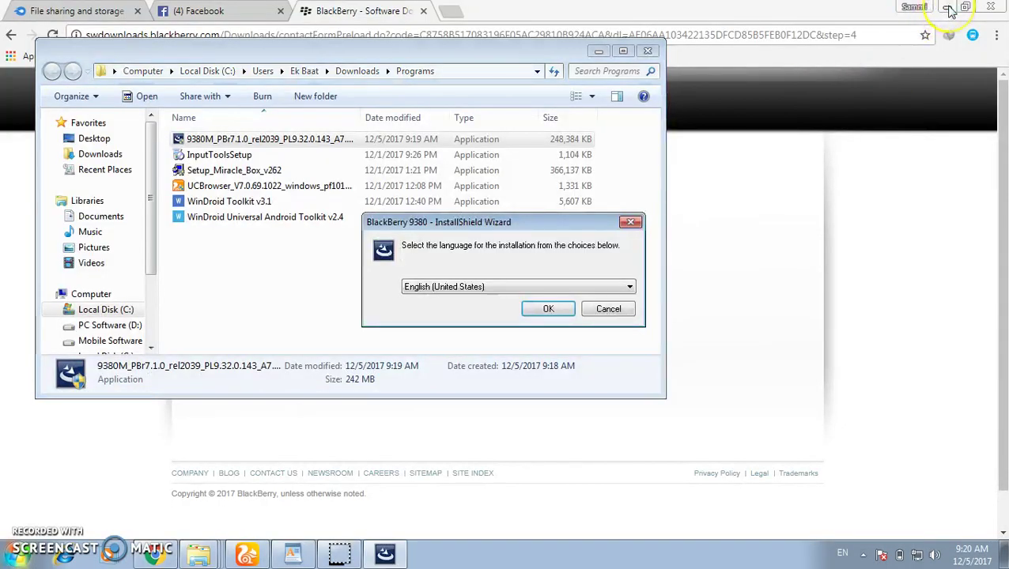
{"action": "left_click", "coordinate": [948, 9]}
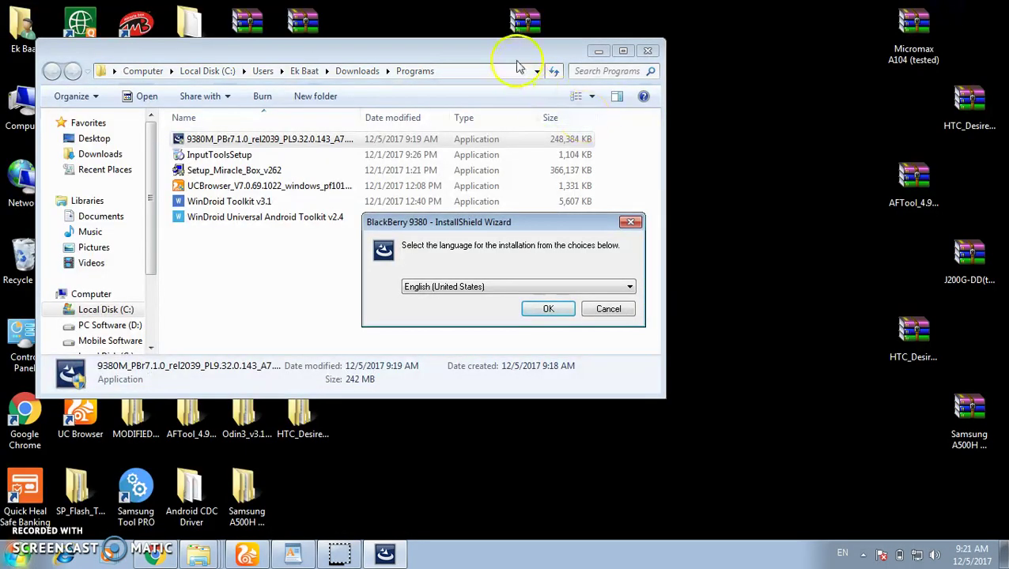
{"action": "left_click", "coordinate": [598, 51]}
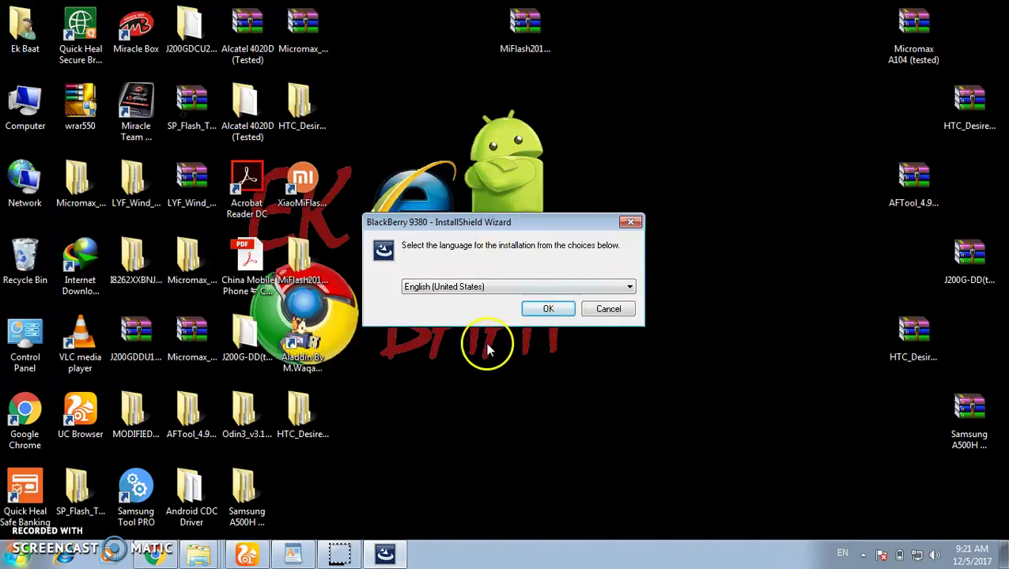
Install BlackBerry Device Software v7.1.0 with English (United States) as language and United States as region, accepting the license agreement.
{"action": "left_click", "coordinate": [546, 308]}
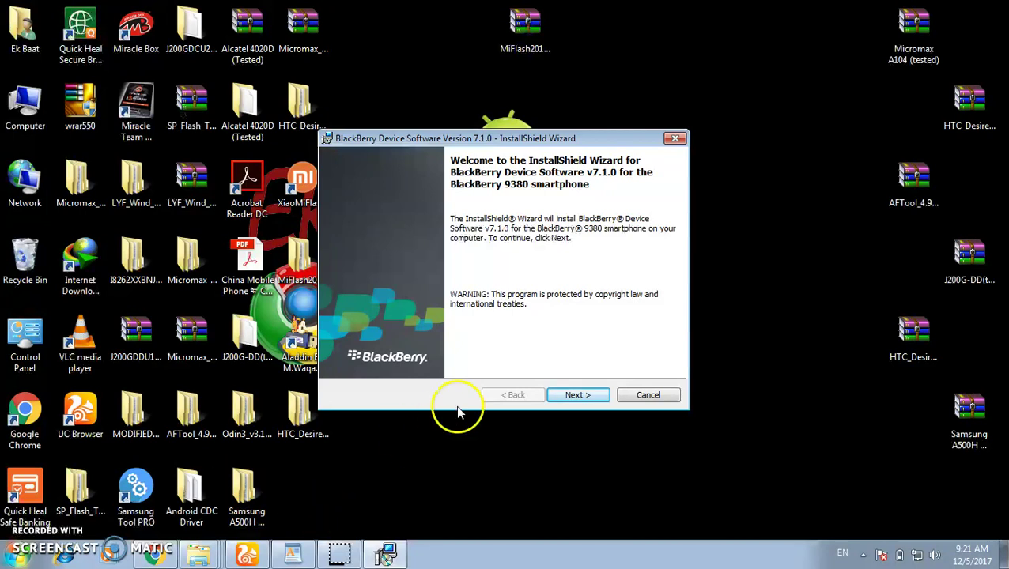
{"action": "left_click", "coordinate": [574, 398]}
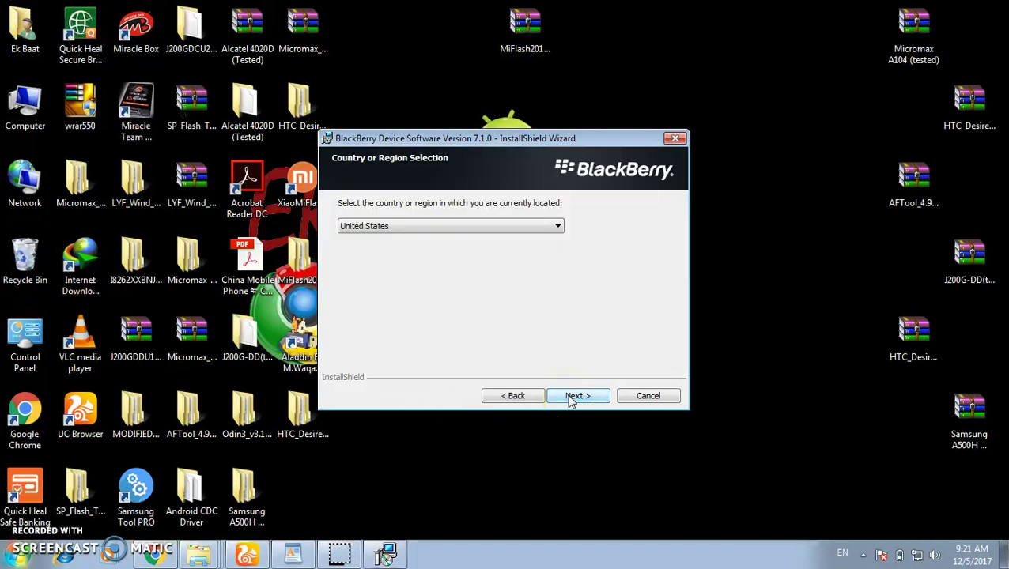
{"action": "left_click", "coordinate": [569, 398]}
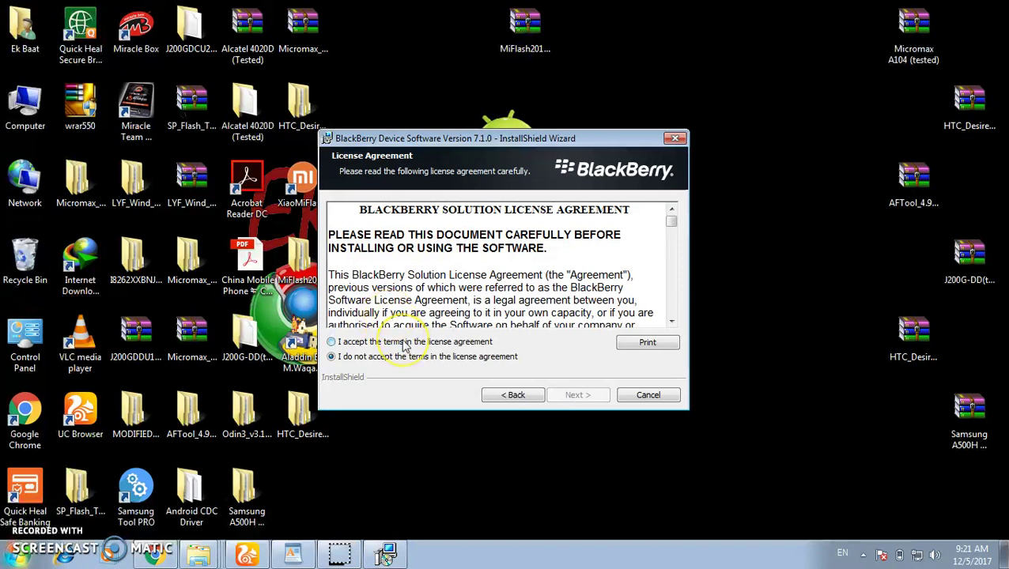
{"action": "left_click", "coordinate": [404, 343]}
{"action": "left_click", "coordinate": [580, 395]}
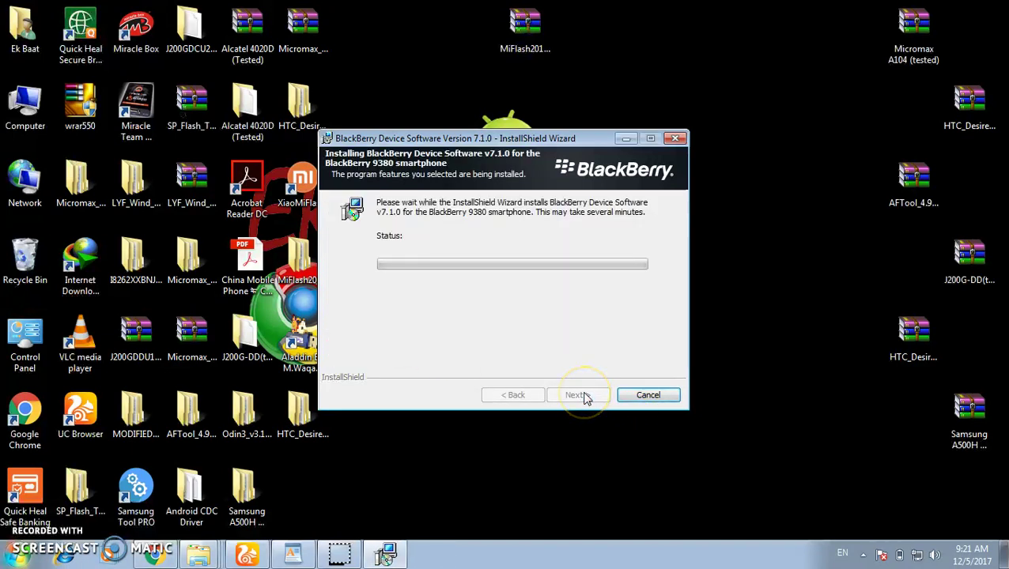
{"action": "left_click", "coordinate": [537, 307]}
{"action": "left_click", "coordinate": [480, 325]}
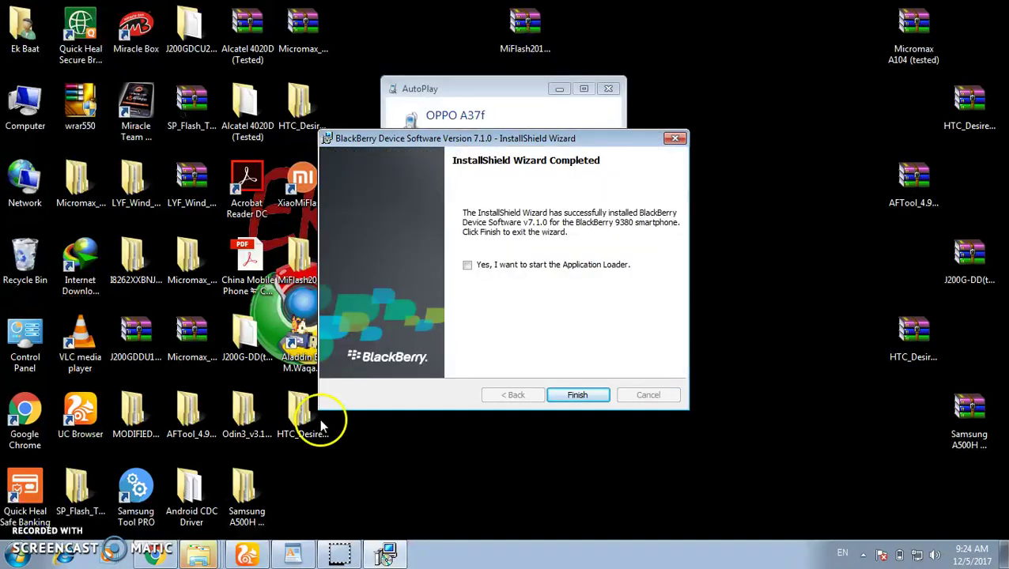
Finish the installation wizard without starting the Application Loader and close the OPPO A37f AutoPlay window.
{"action": "left_click", "coordinate": [468, 267]}
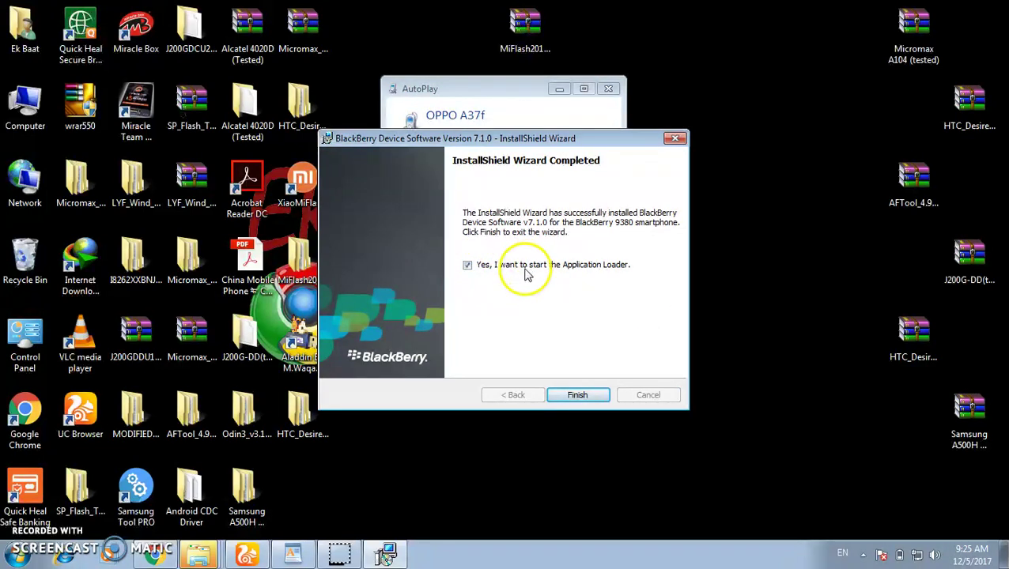
{"action": "left_click", "coordinate": [468, 267]}
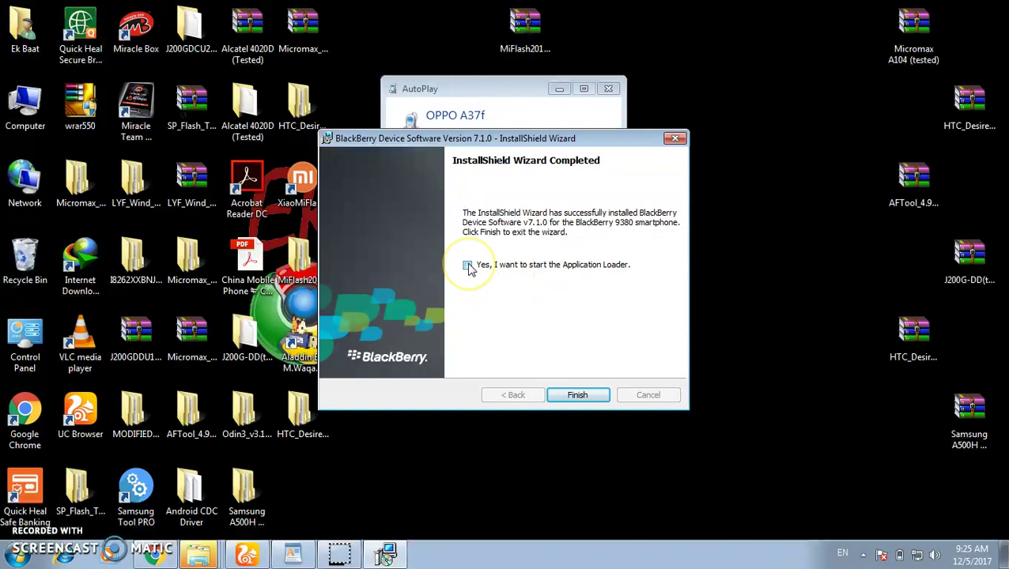
{"action": "left_click", "coordinate": [577, 395]}
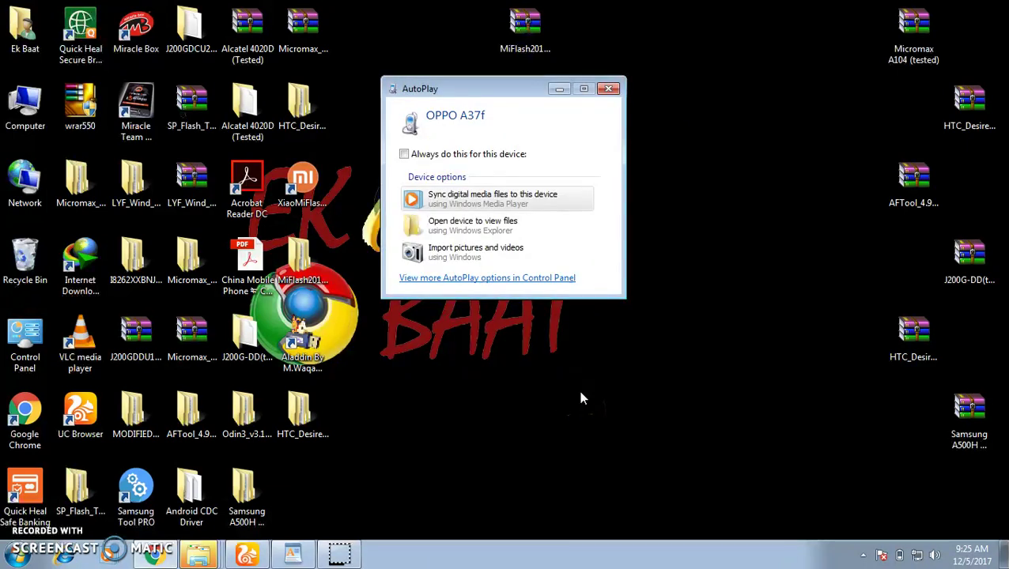
{"action": "left_click", "coordinate": [614, 90]}
{"action": "left_click", "coordinate": [609, 89]}
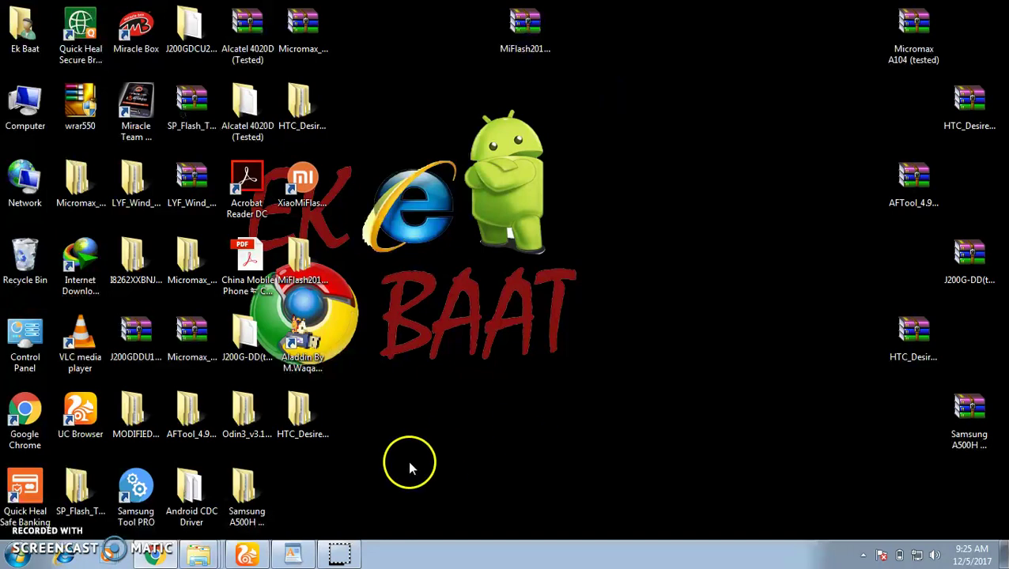
Switch back to WordPad, add the instruction "After Installation Go to:- C-Drive/Programme Files." after a blank line, and minimize the document.
{"action": "left_click", "coordinate": [298, 556]}
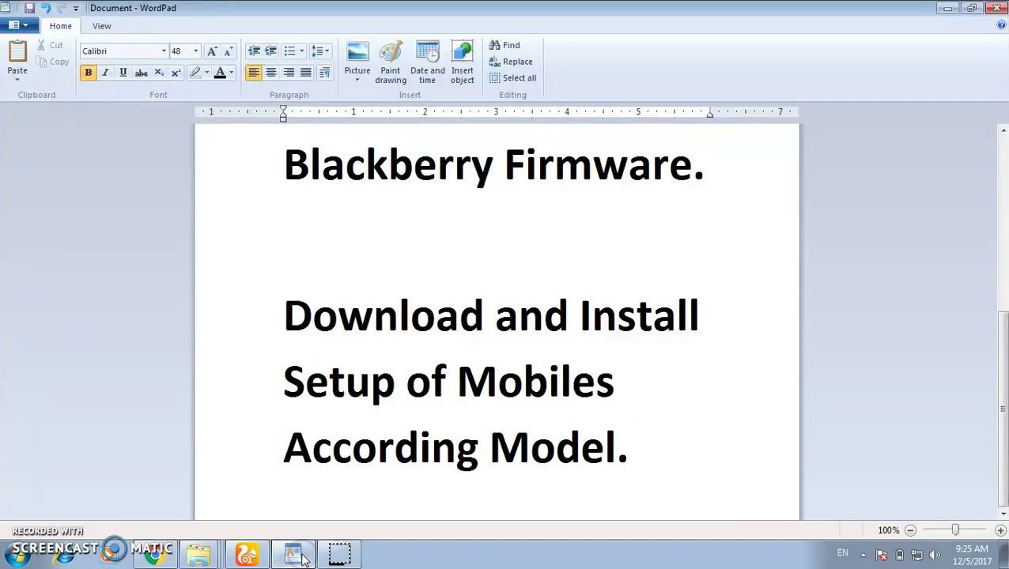
{"action": "key", "text": "Return"}
{"action": "key", "text": "Return"}
{"action": "type", "text": "A"}
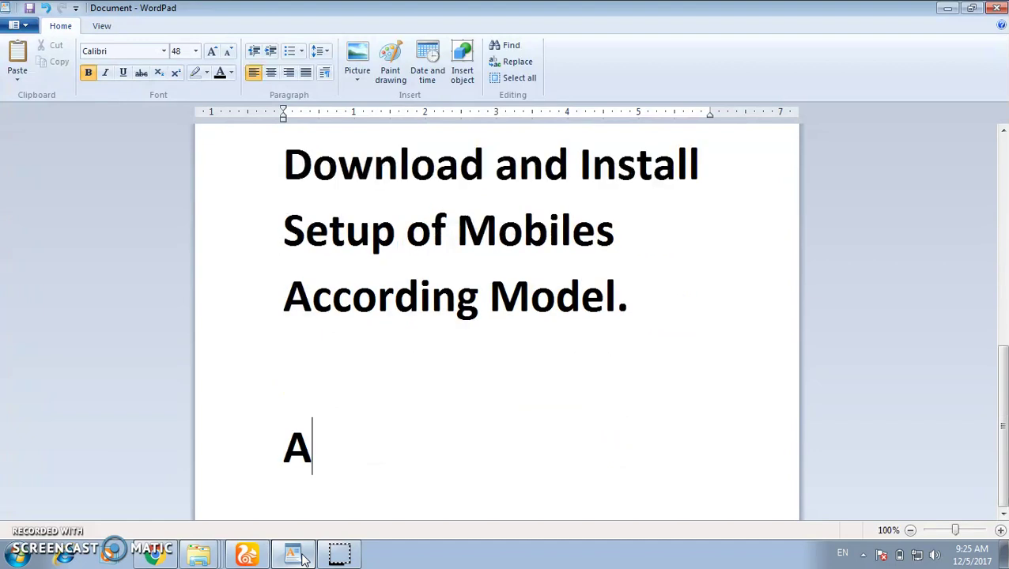
{"action": "type", "text": "fter I"}
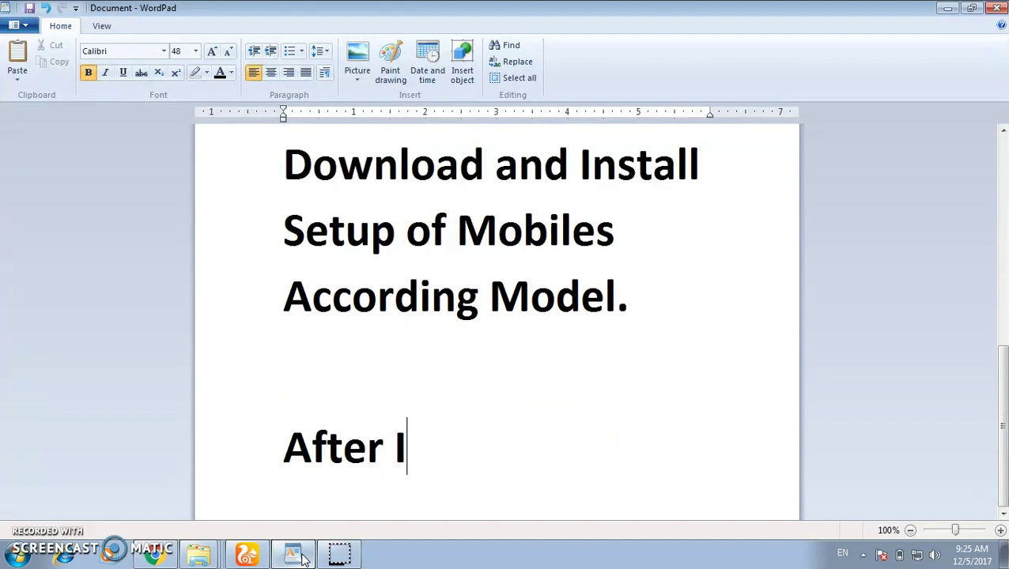
{"action": "type", "text": "nstal"}
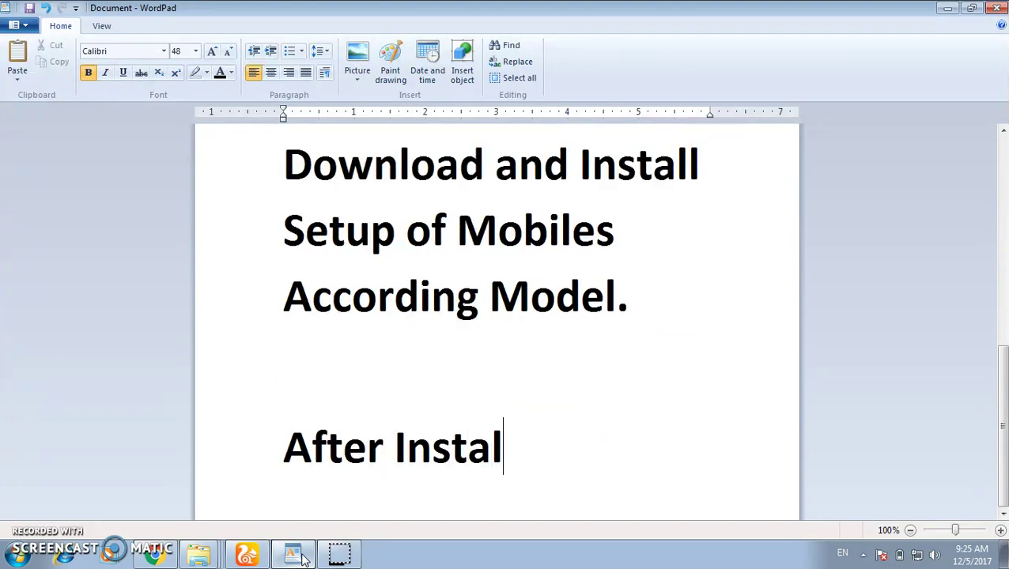
{"action": "type", "text": "la"}
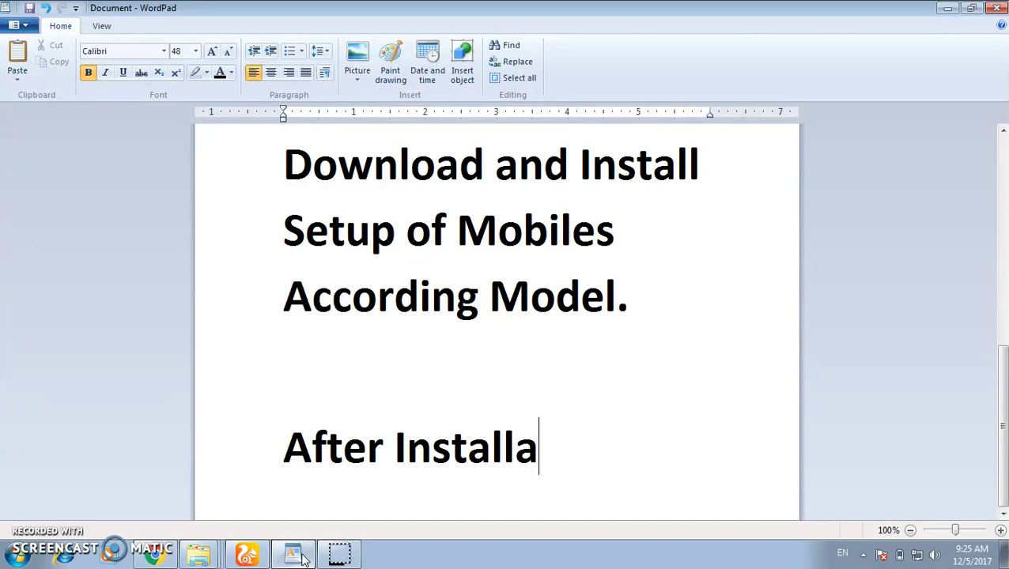
{"action": "type", "text": "tion "}
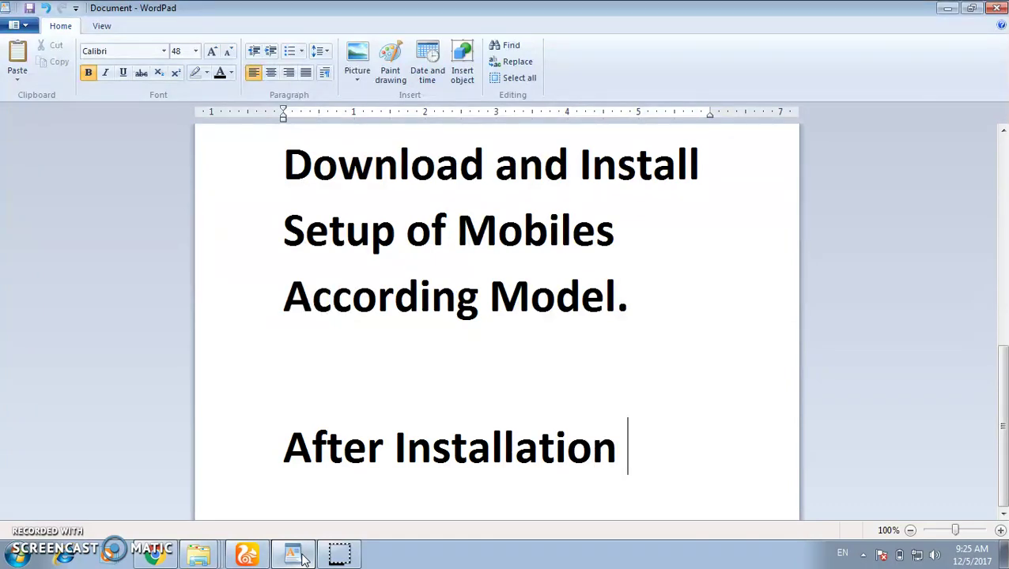
{"action": "type", "text": "Go to"}
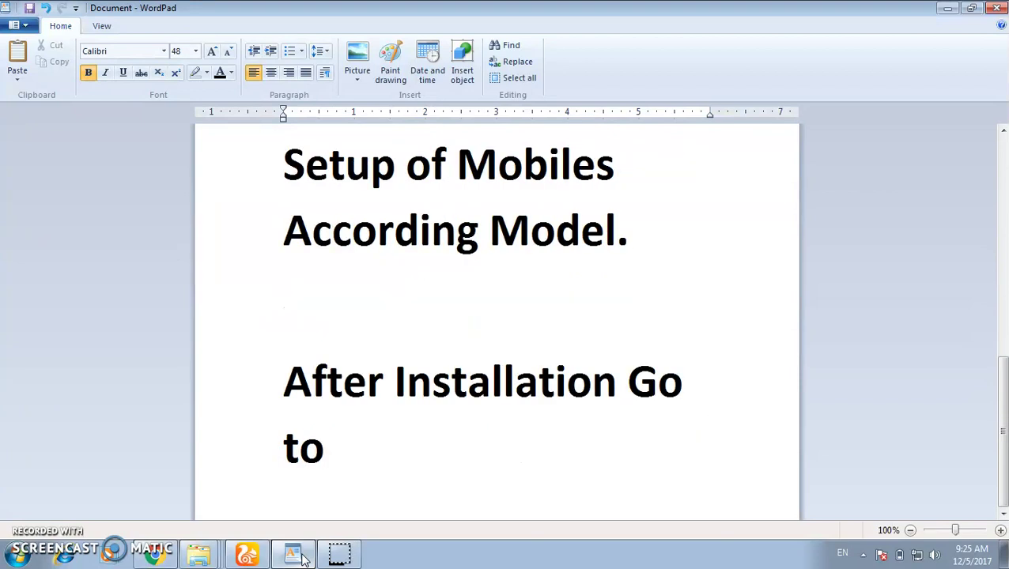
{"action": "type", "text": ":- C-Drive/"}
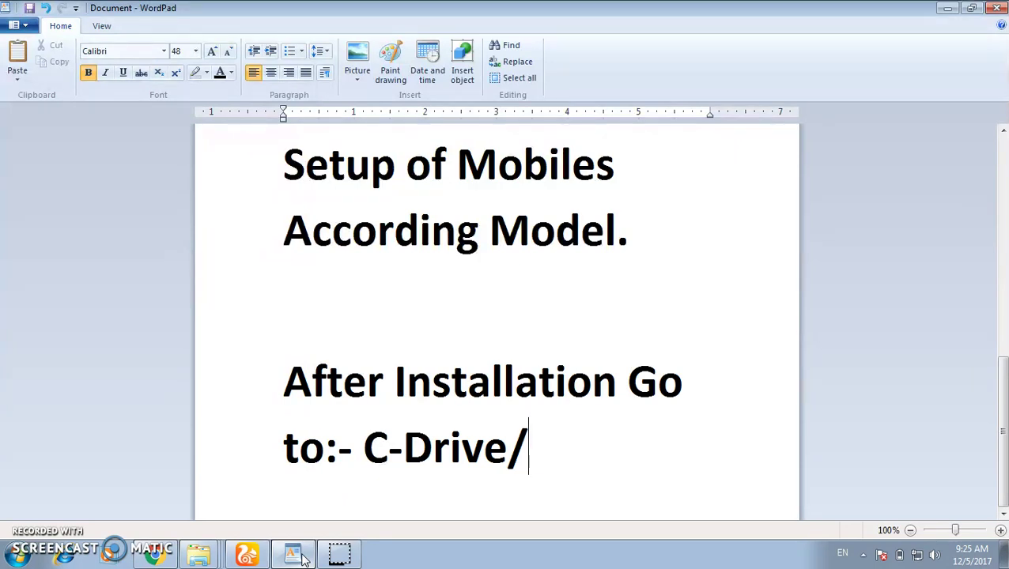
{"action": "type", "text": "Pro"}
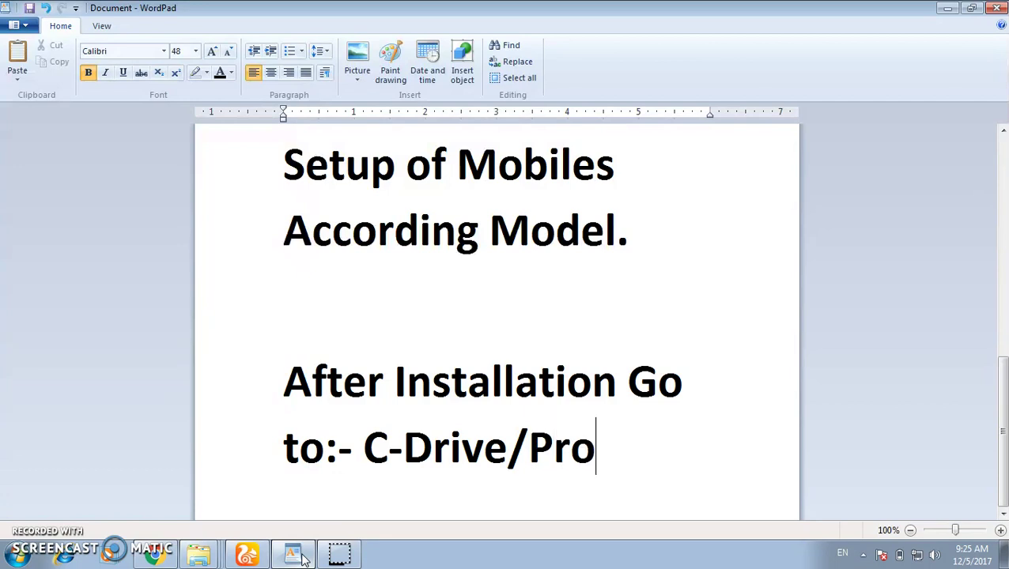
{"action": "type", "text": "gram"}
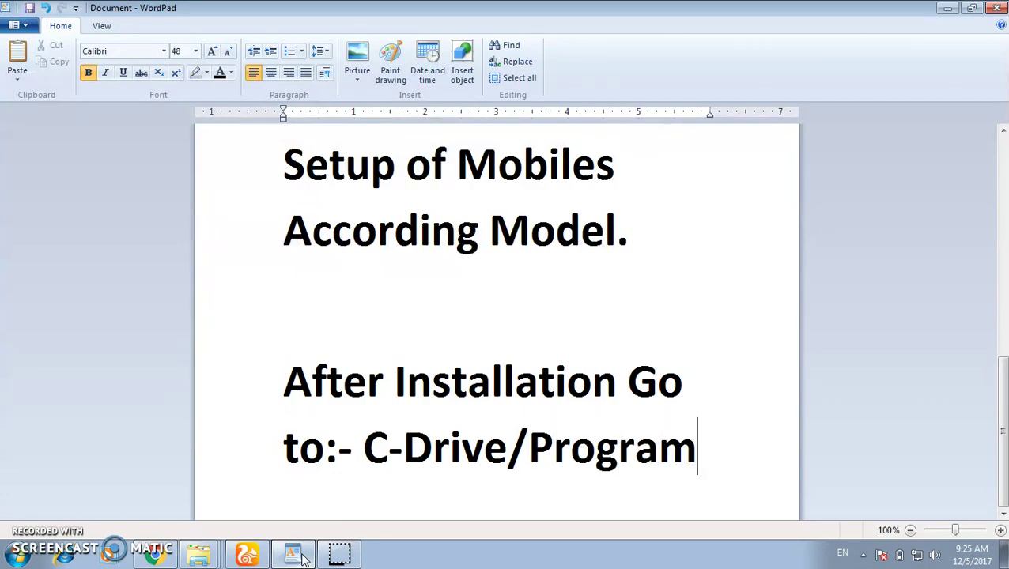
{"action": "type", "text": "me D"}
{"action": "key", "text": "BackSpace"}
{"action": "type", "text": "Files."}
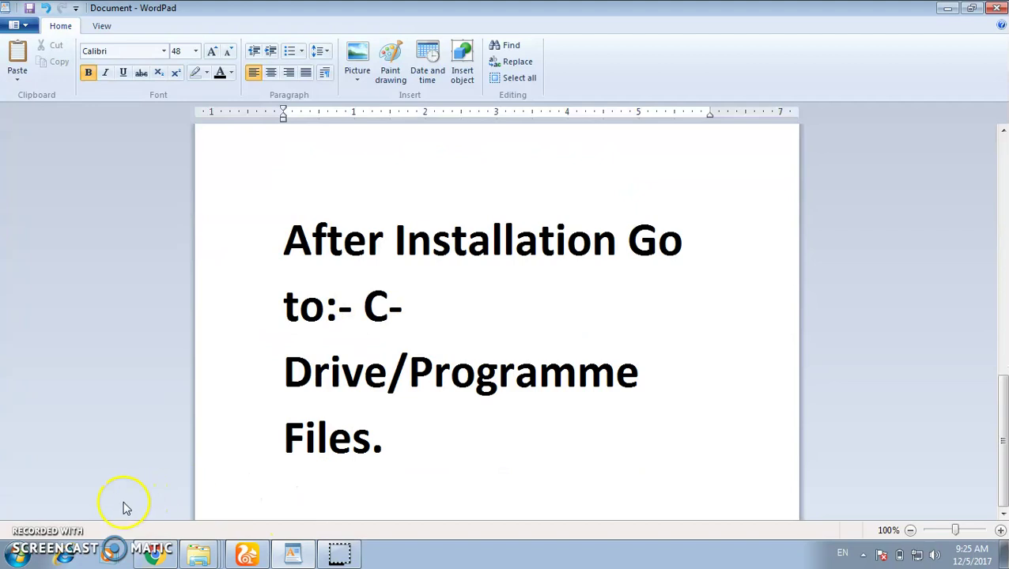
{"action": "left_click", "coordinate": [949, 12]}
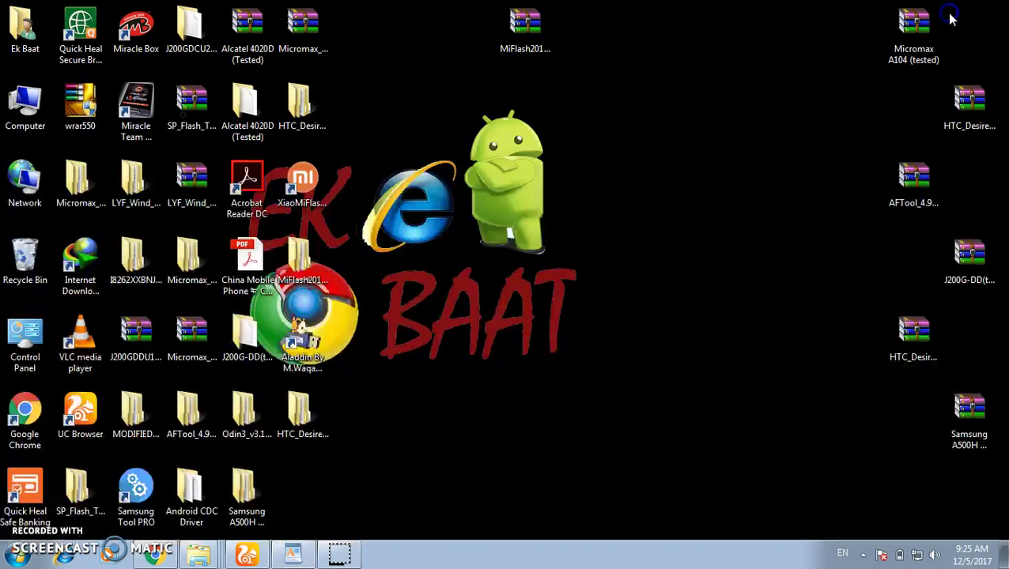
Open the Common Files folder inside Program Files on Local Disk (C:).
{"action": "double_click", "coordinate": [24, 111]}
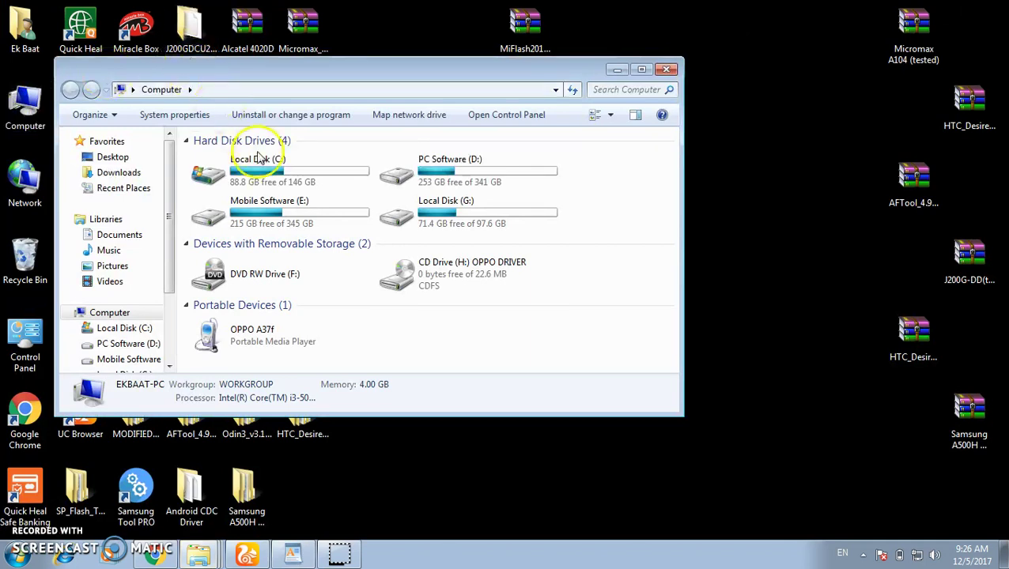
{"action": "left_click", "coordinate": [308, 175]}
{"action": "double_click", "coordinate": [308, 176]}
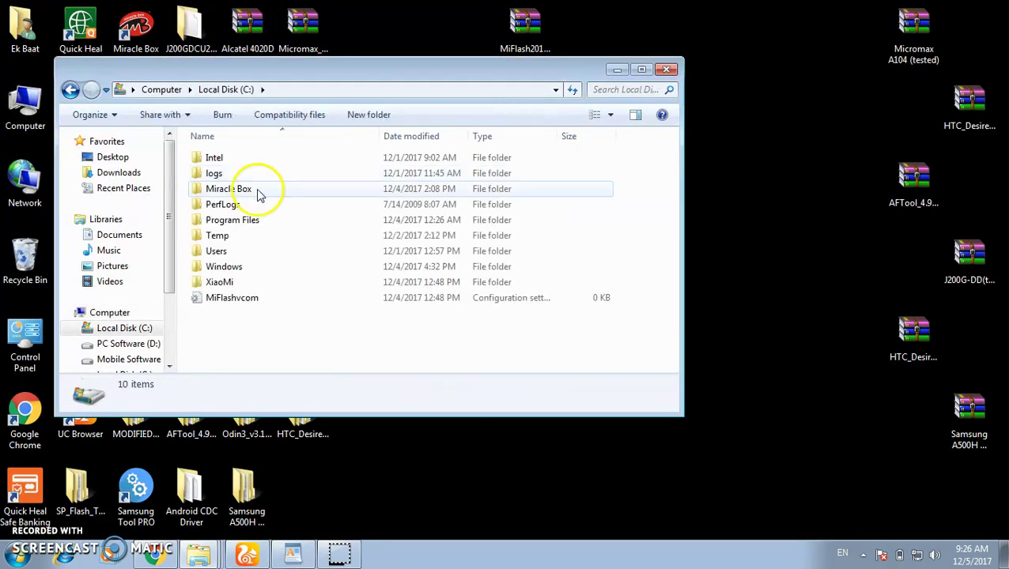
{"action": "double_click", "coordinate": [261, 223]}
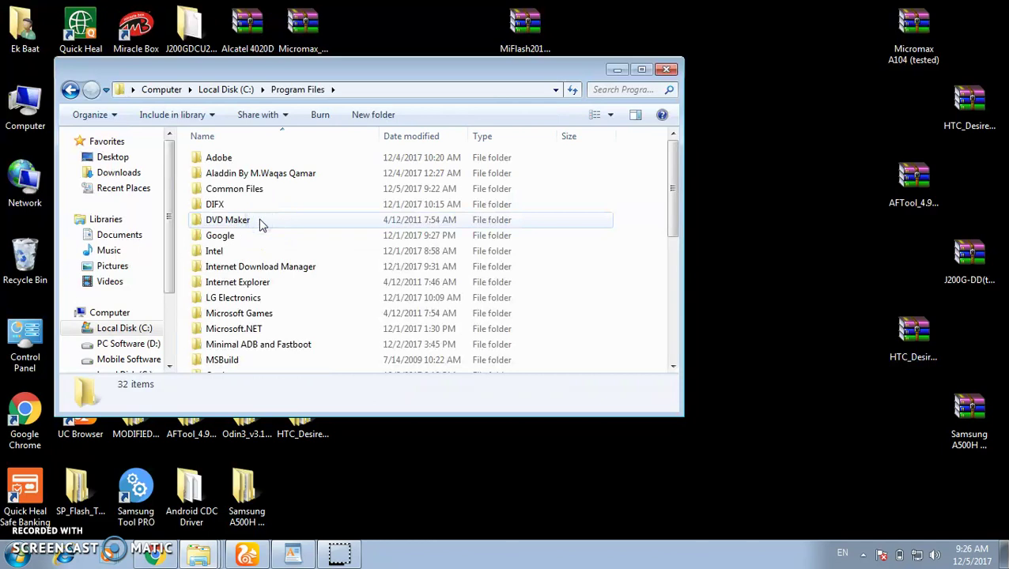
{"action": "double_click", "coordinate": [248, 192]}
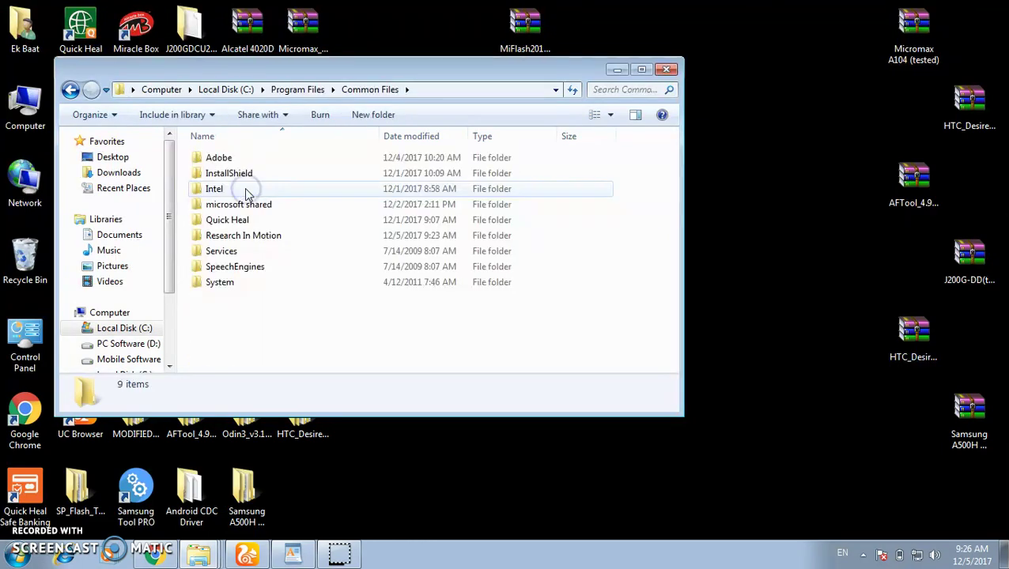
Switch to WordPad, replace the final period of the path with "/Common Files/", and minimize the document.
{"action": "left_click", "coordinate": [295, 553]}
{"action": "key", "text": "BackSpace"}
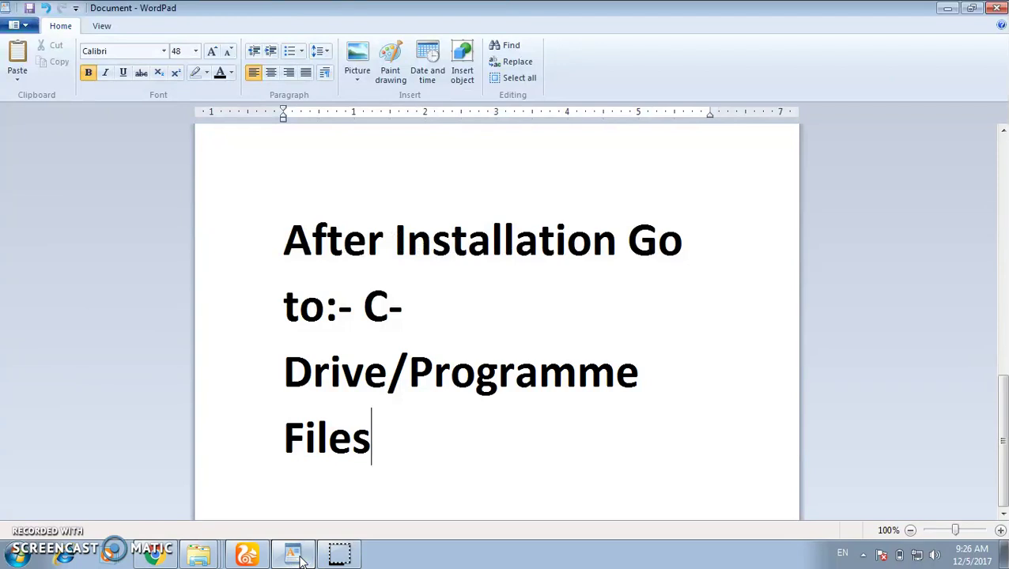
{"action": "type", "text": "/Comm"}
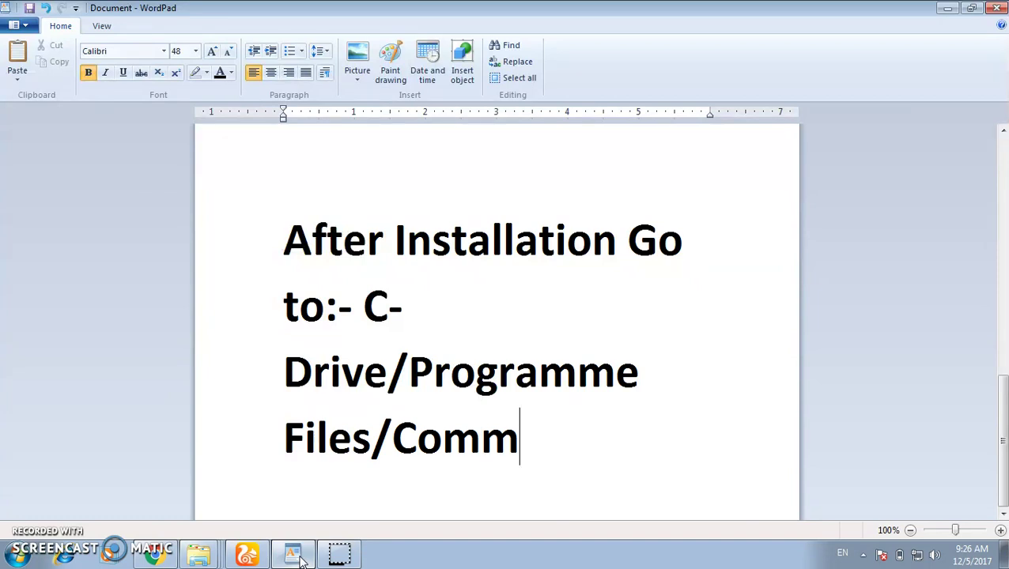
{"action": "type", "text": "on Files/"}
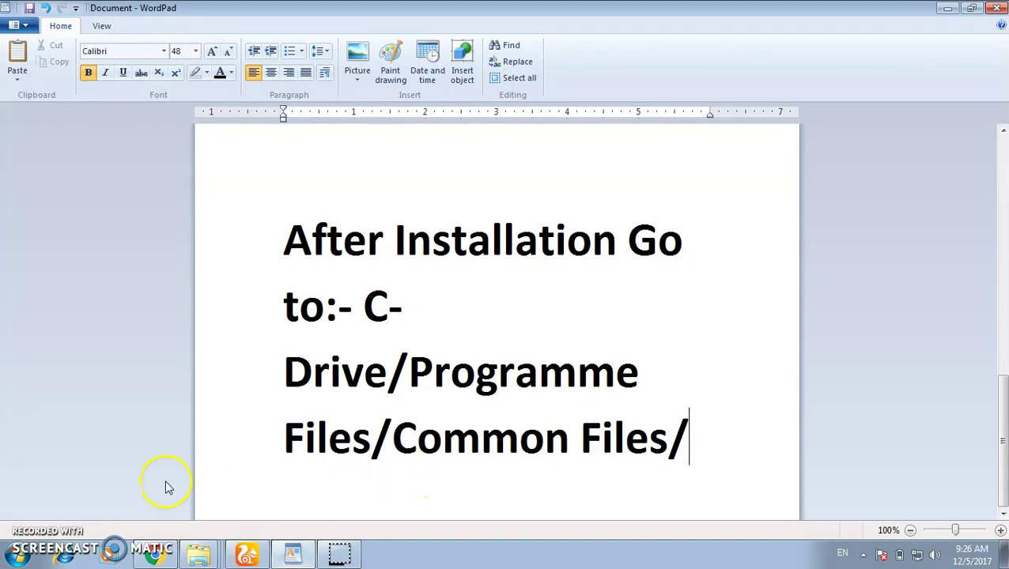
{"action": "left_click", "coordinate": [946, 8]}
Open the Research In Motion folder, extend the WordPad path with "Research in Motion/Apploader.", and minimize the document.
{"action": "double_click", "coordinate": [237, 235]}
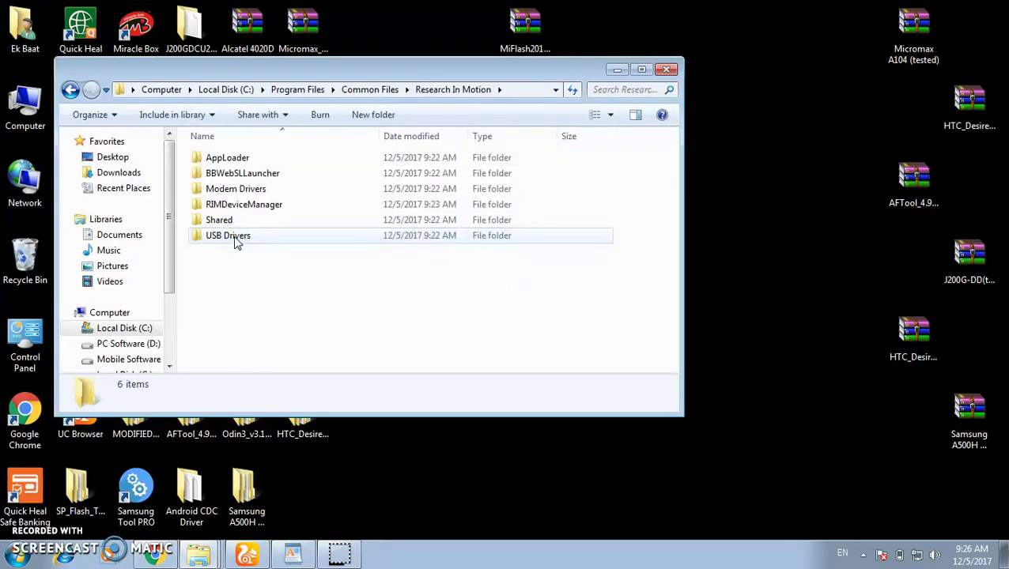
{"action": "left_click", "coordinate": [292, 552]}
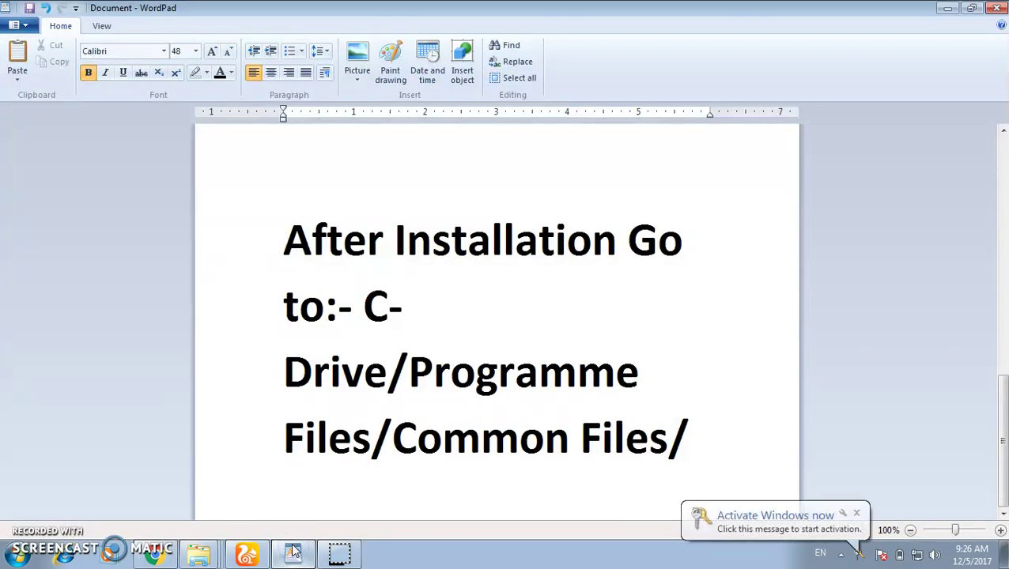
{"action": "type", "text": "Rese"}
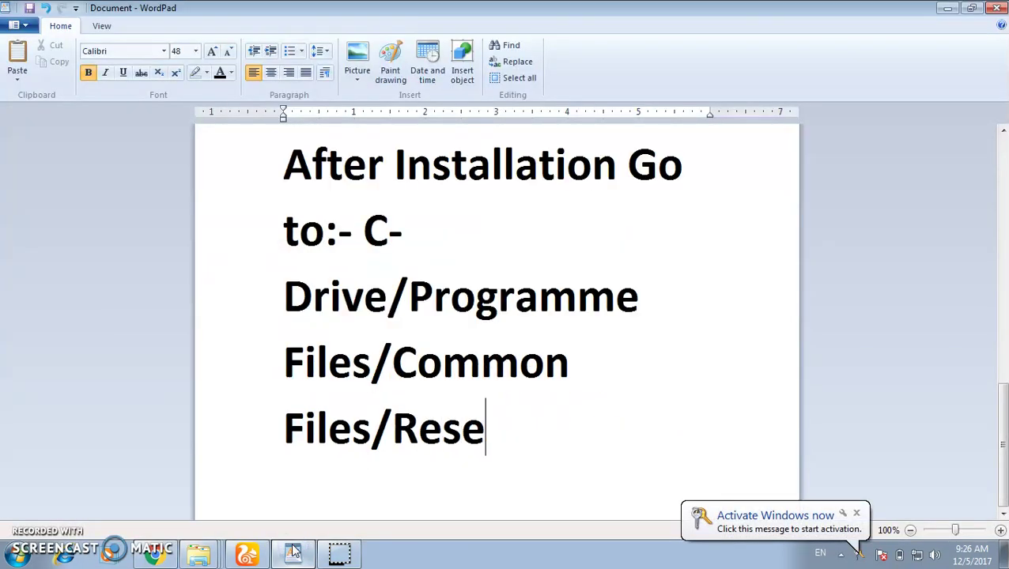
{"action": "type", "text": "arch"}
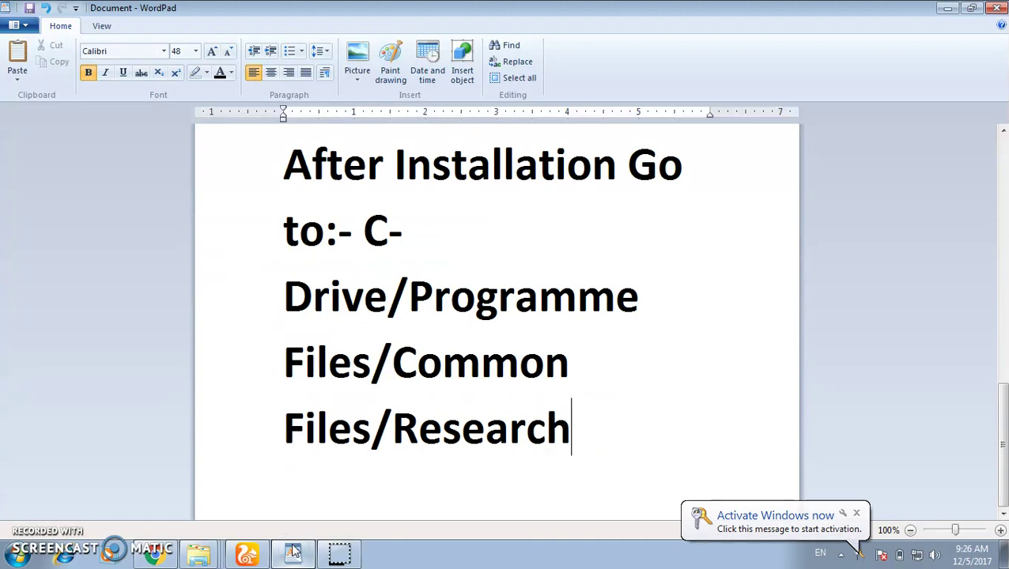
{"action": "type", "text": " in "}
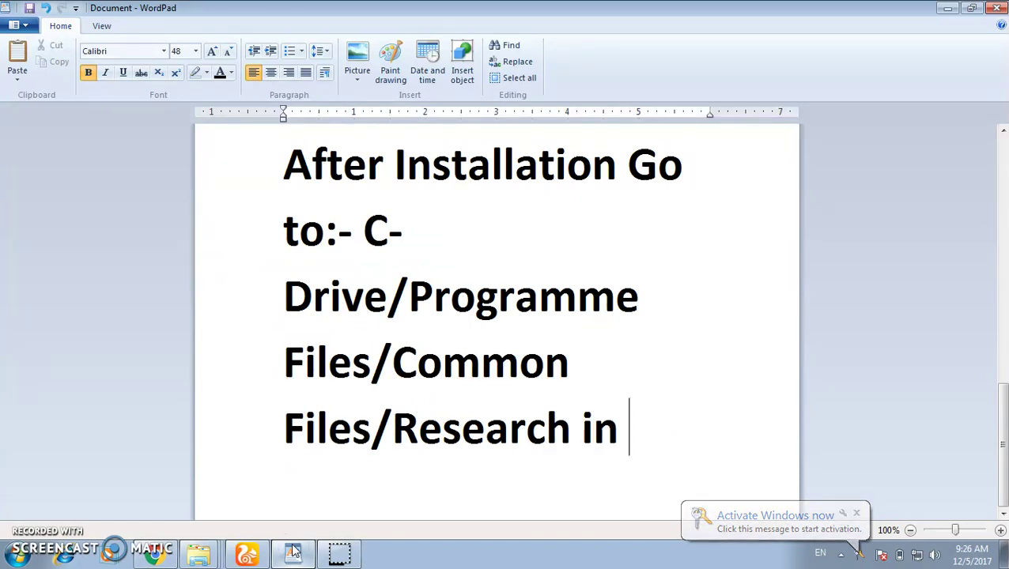
{"action": "type", "text": "Motion/ "}
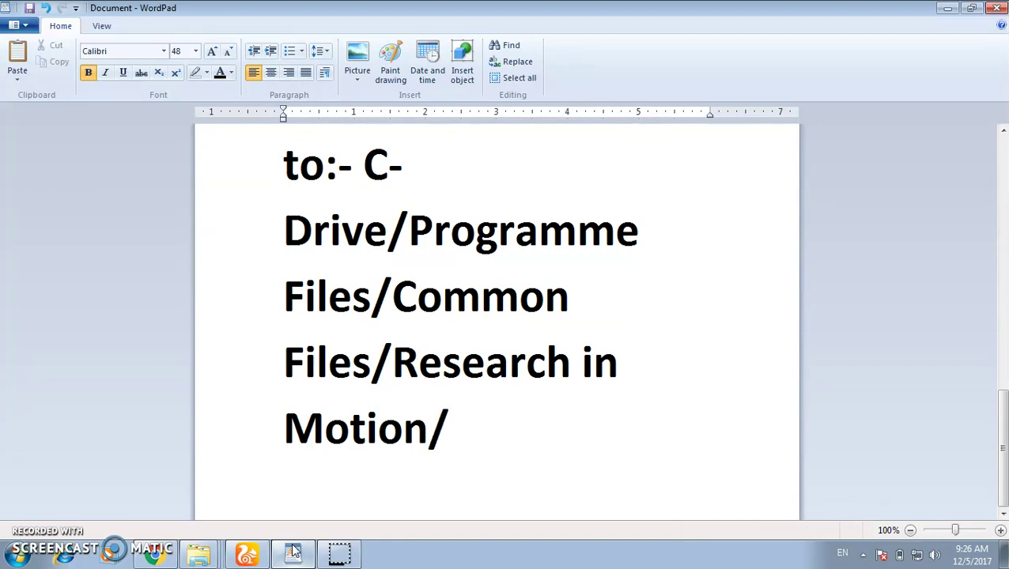
{"action": "type", "text": "Apploader."}
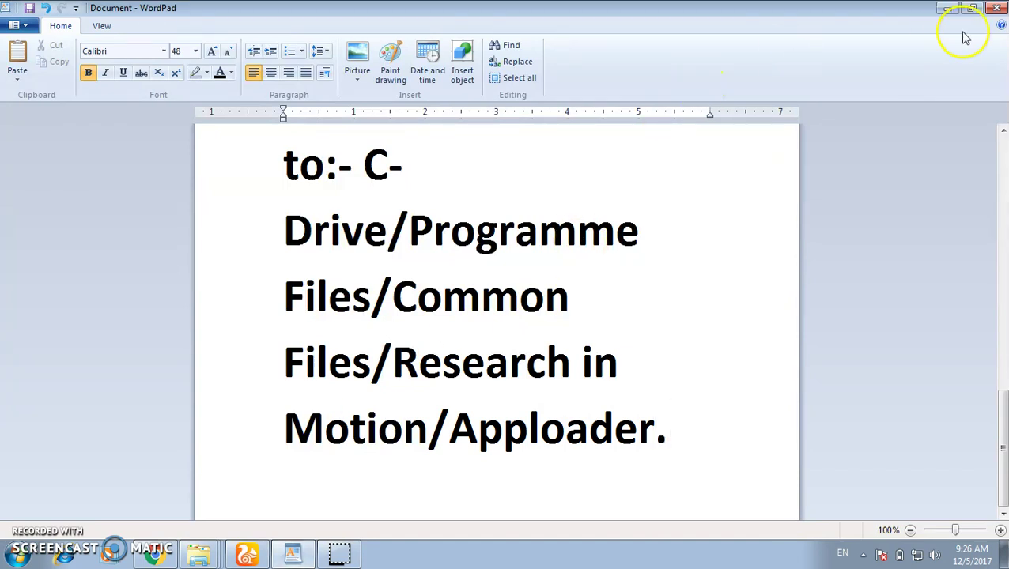
{"action": "left_click", "coordinate": [947, 10]}
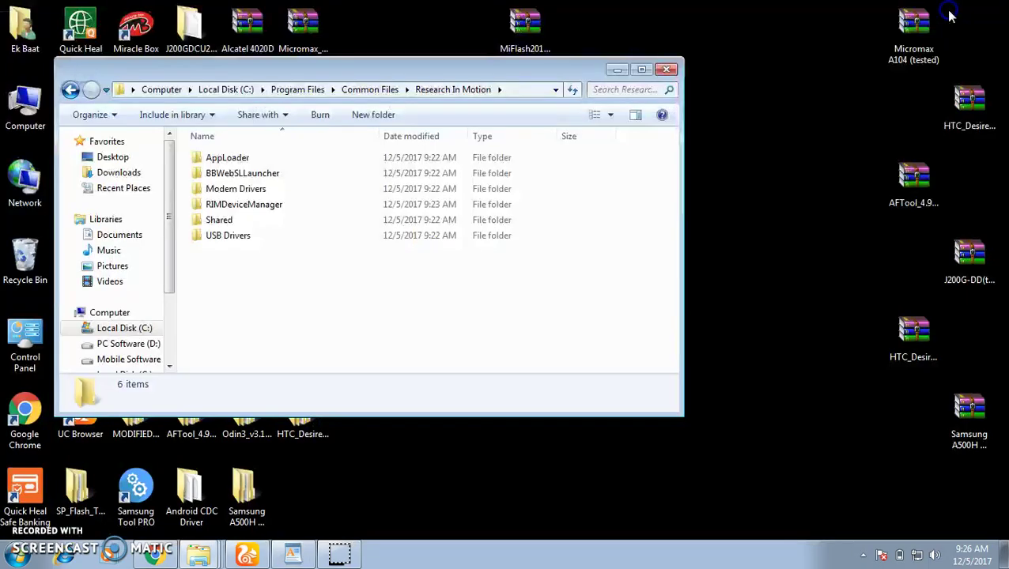
Open the AppLoader folder in a maximized window, delete the Vendor XML document from it, and minimize the window.
{"action": "double_click", "coordinate": [284, 159]}
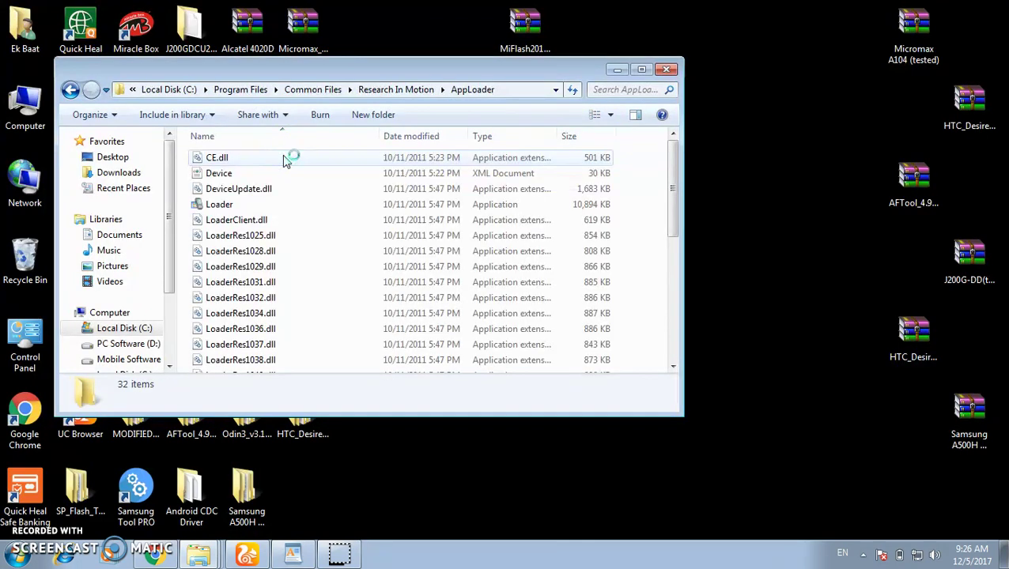
{"action": "left_click", "coordinate": [643, 71]}
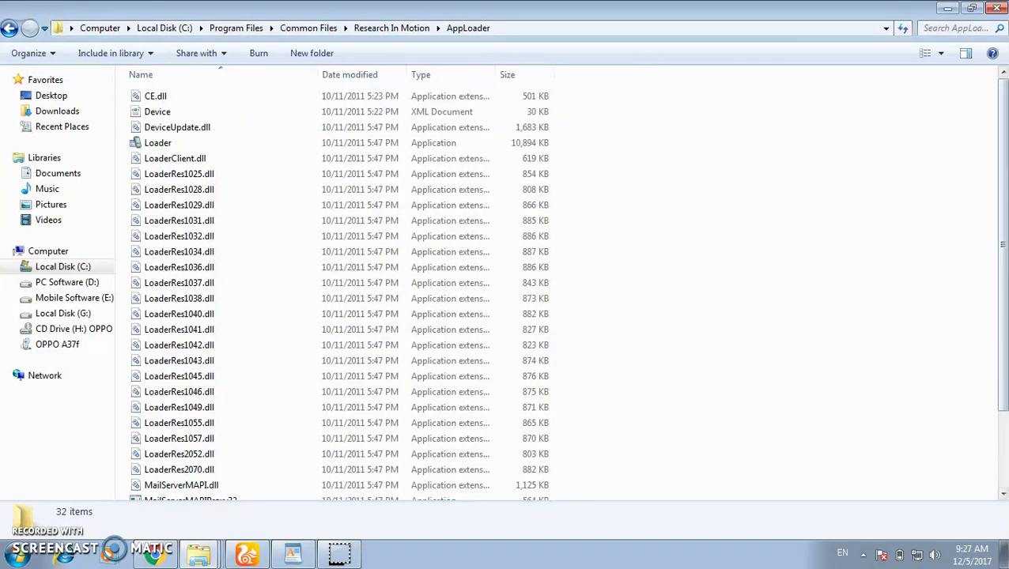
{"action": "left_click", "coordinate": [1002, 192]}
{"action": "left_click_drag", "start_coordinate": [1001, 192], "coordinate": [1001, 265]}
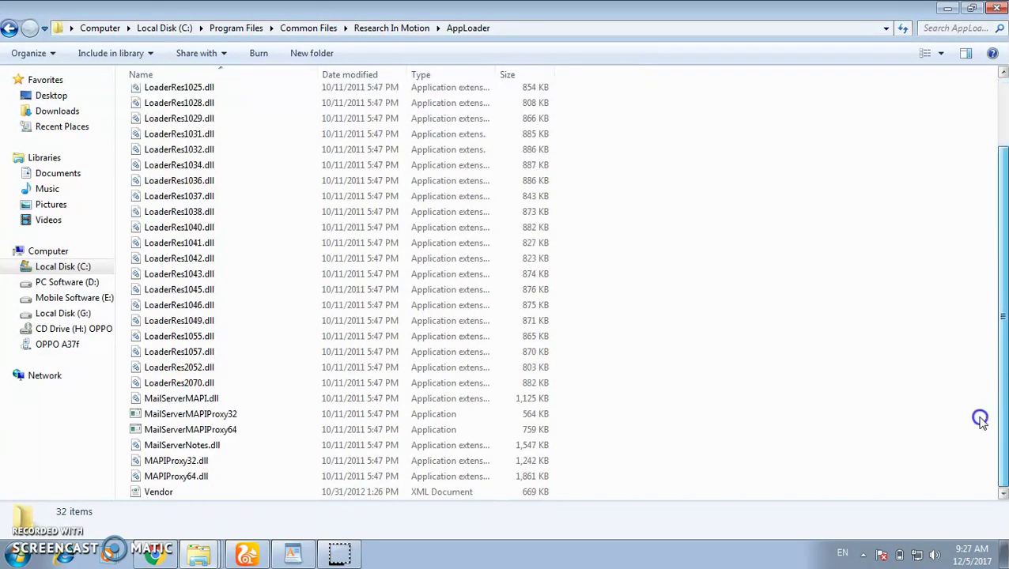
{"action": "left_click", "coordinate": [542, 493]}
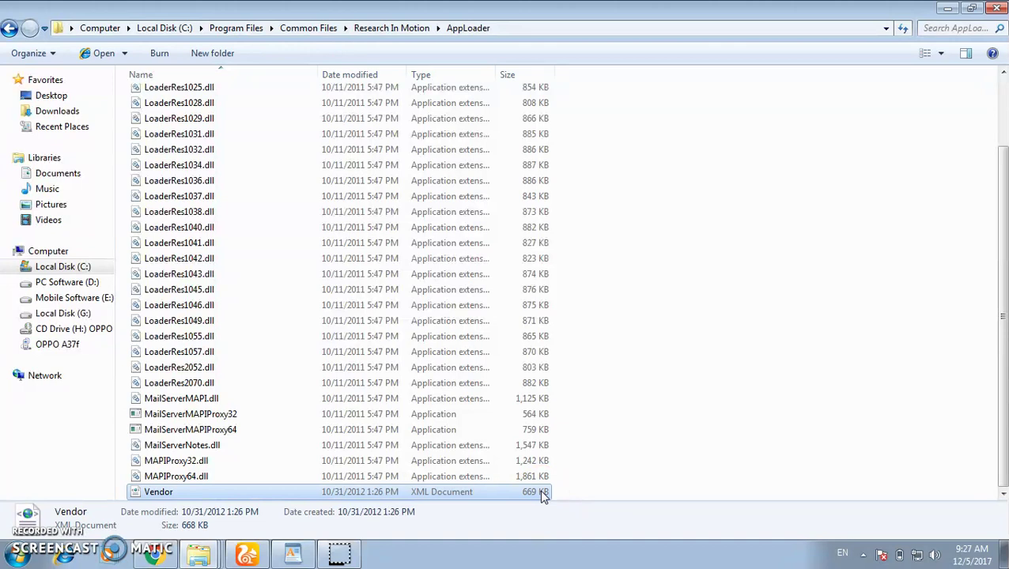
{"action": "right_click", "coordinate": [468, 495]}
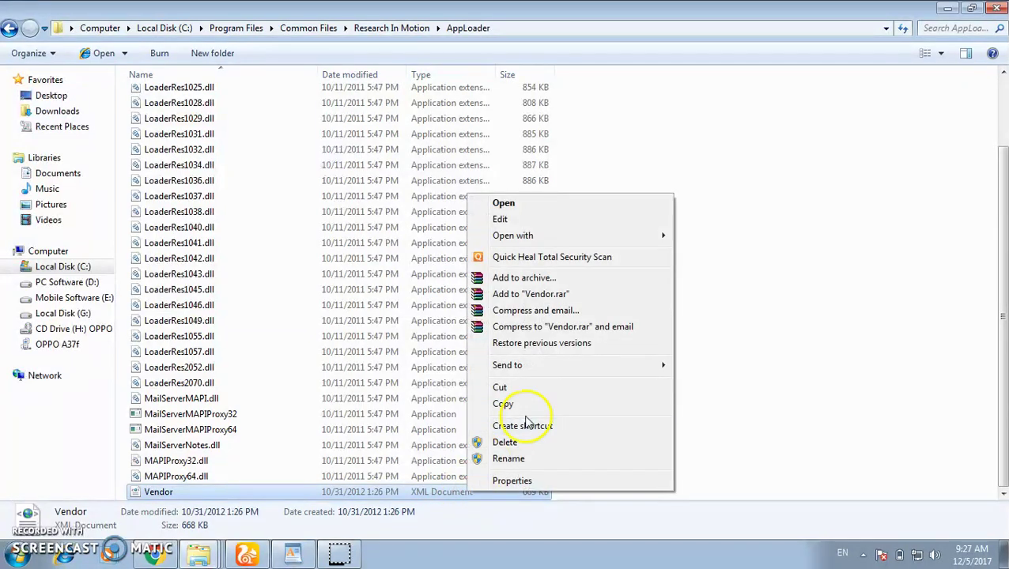
{"action": "left_click", "coordinate": [523, 444]}
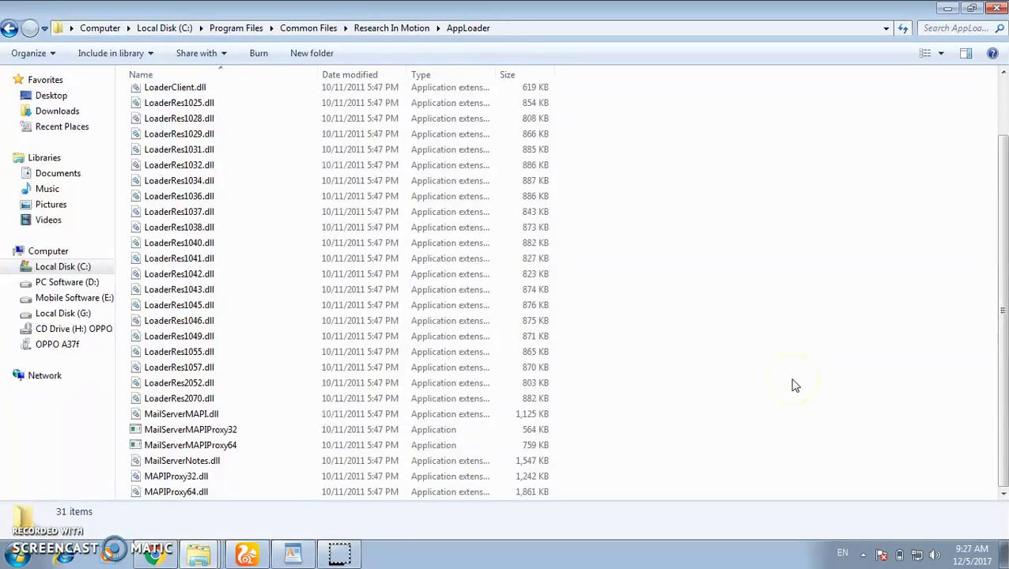
{"action": "left_click", "coordinate": [950, 10]}
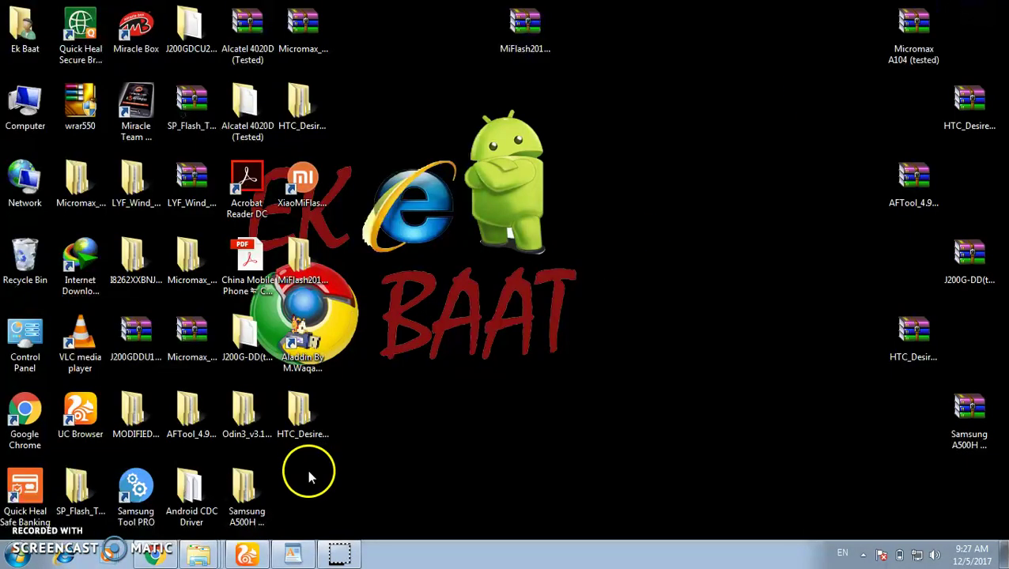
In WordPad, remove the period after "Apploader", add the line Delete "vendor" File. below a blank line, and minimize the document.
{"action": "left_click", "coordinate": [296, 551]}
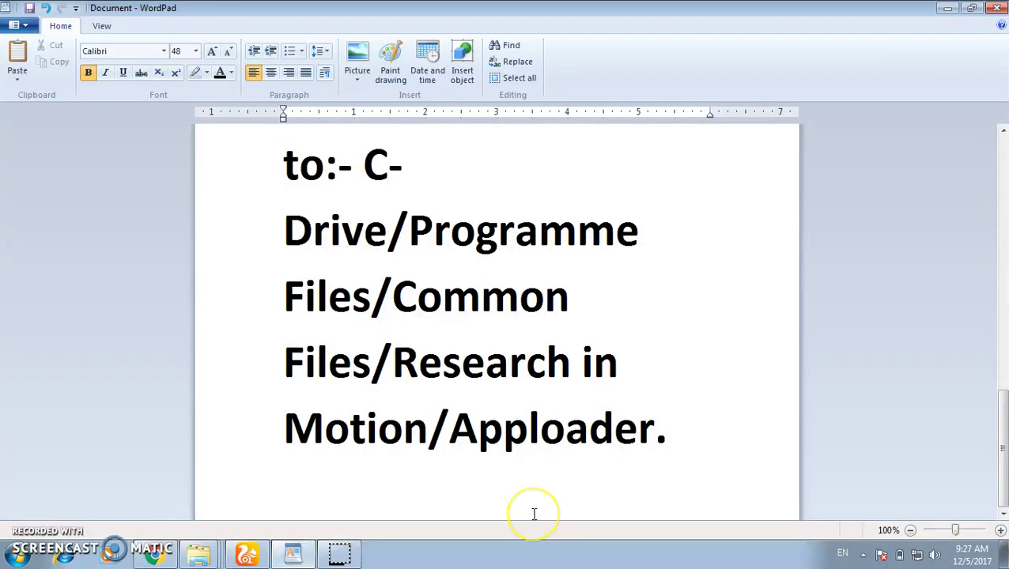
{"action": "key", "text": "BackSpace"}
{"action": "key", "text": "Return"}
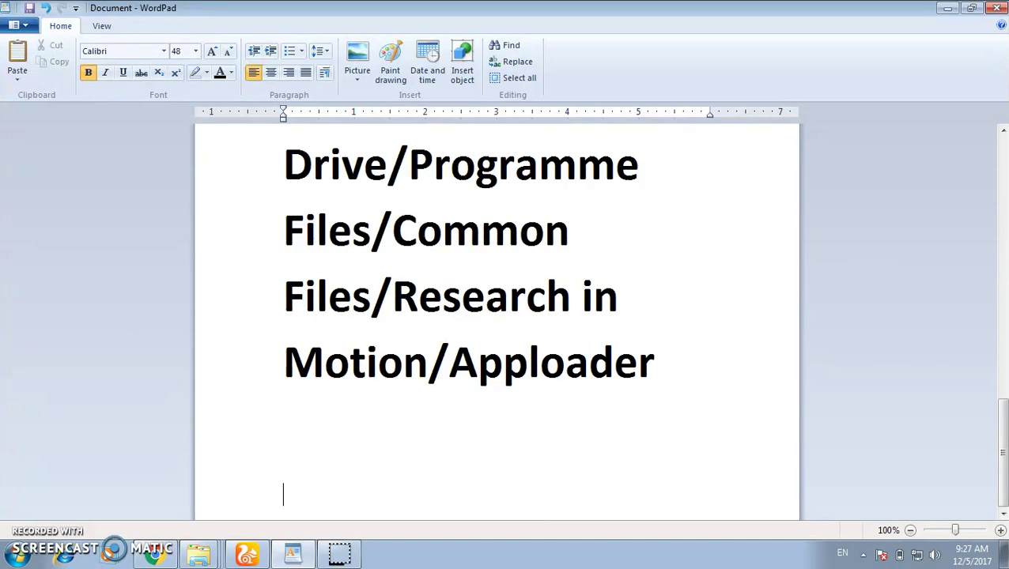
{"action": "key", "text": "Return"}
{"action": "type", "text": "Fi"}
{"action": "key", "text": "BackSpace"}
{"action": "key", "text": "BackSpace"}
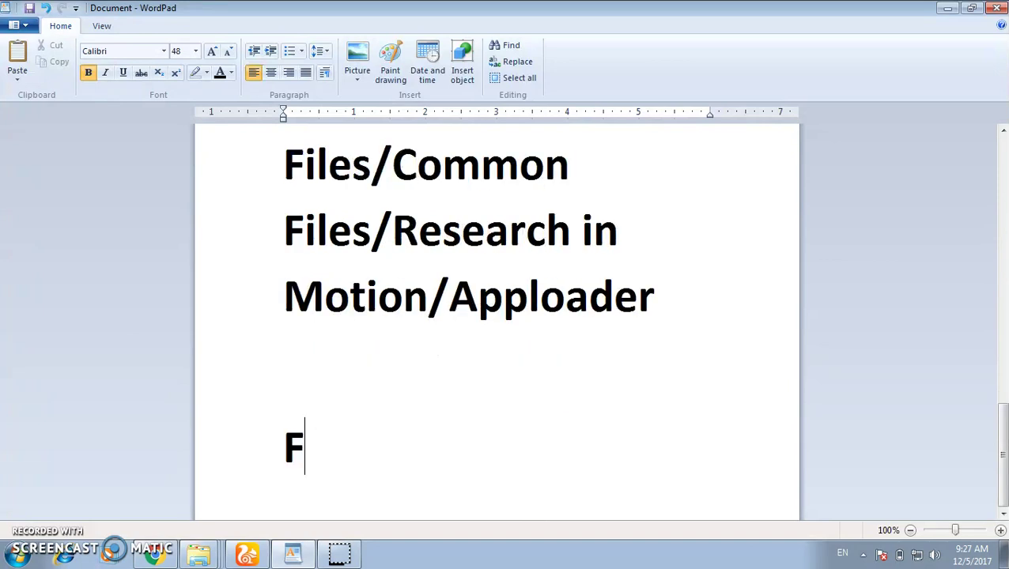
{"action": "type", "text": "Del"}
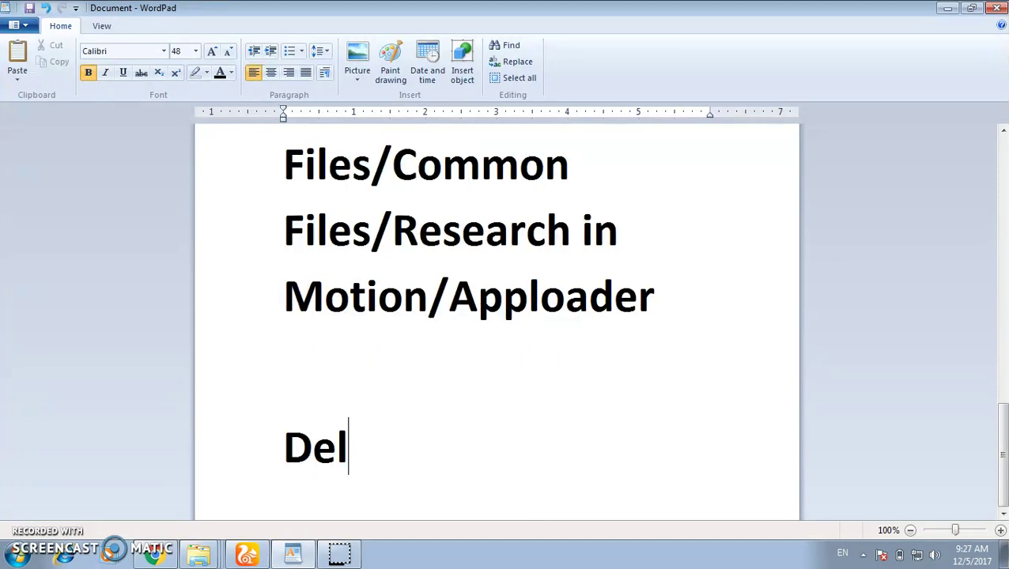
{"action": "type", "text": "ete \""}
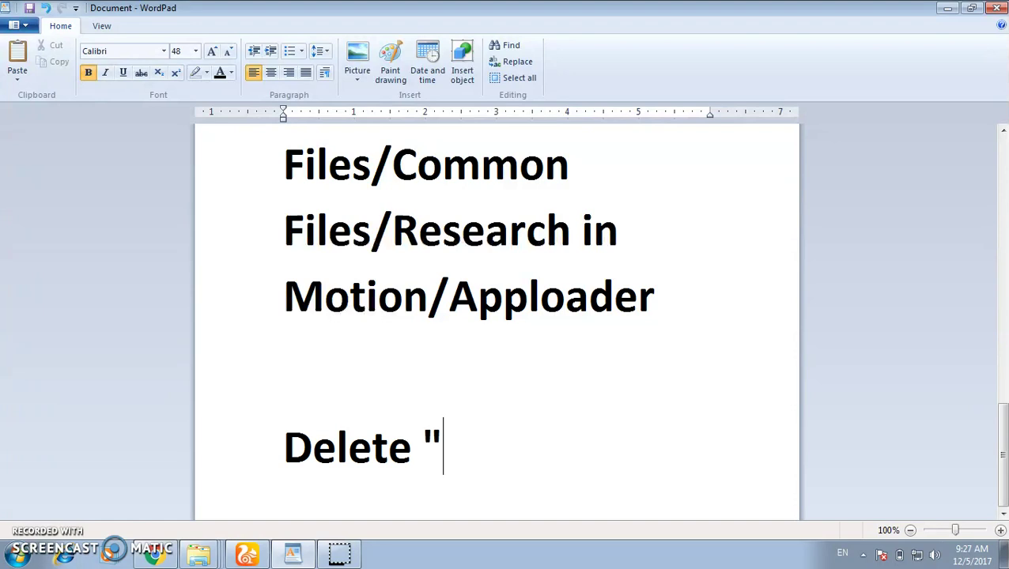
{"action": "type", "text": "ve"}
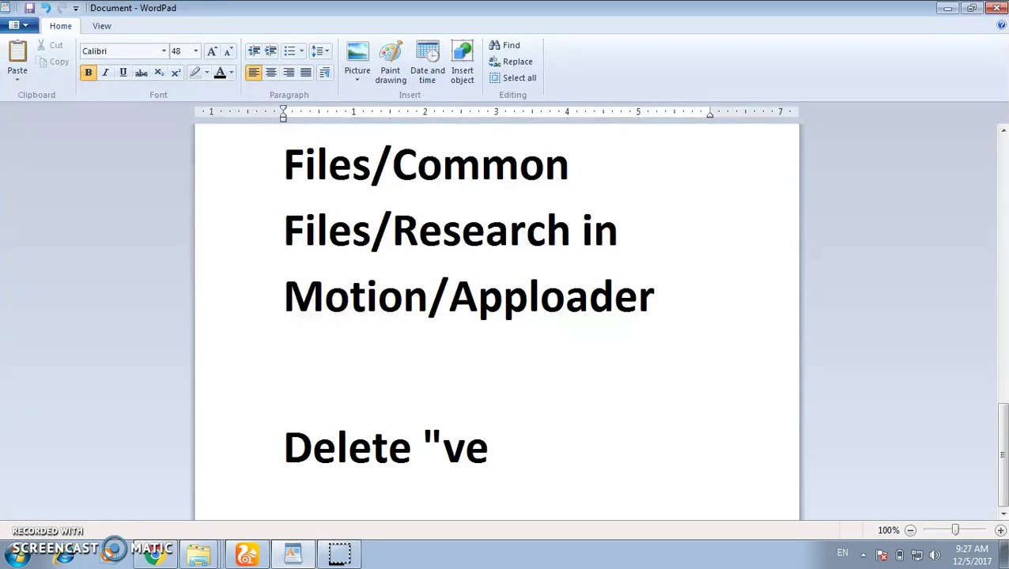
{"action": "type", "text": "ndor "}
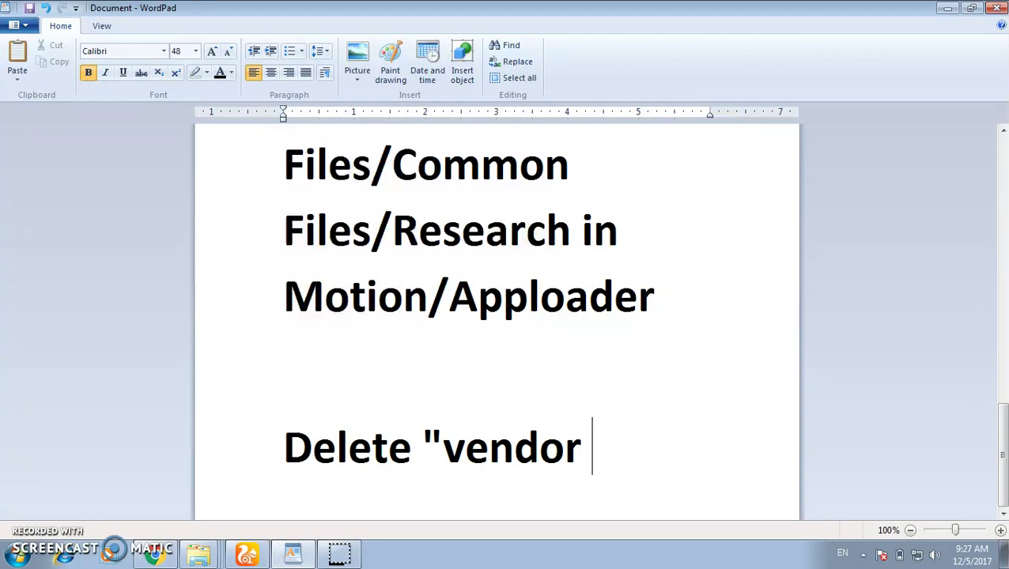
{"action": "type", "text": ":"}
{"action": "key", "text": "BackSpace"}
{"action": "type", "text": "\" File."}
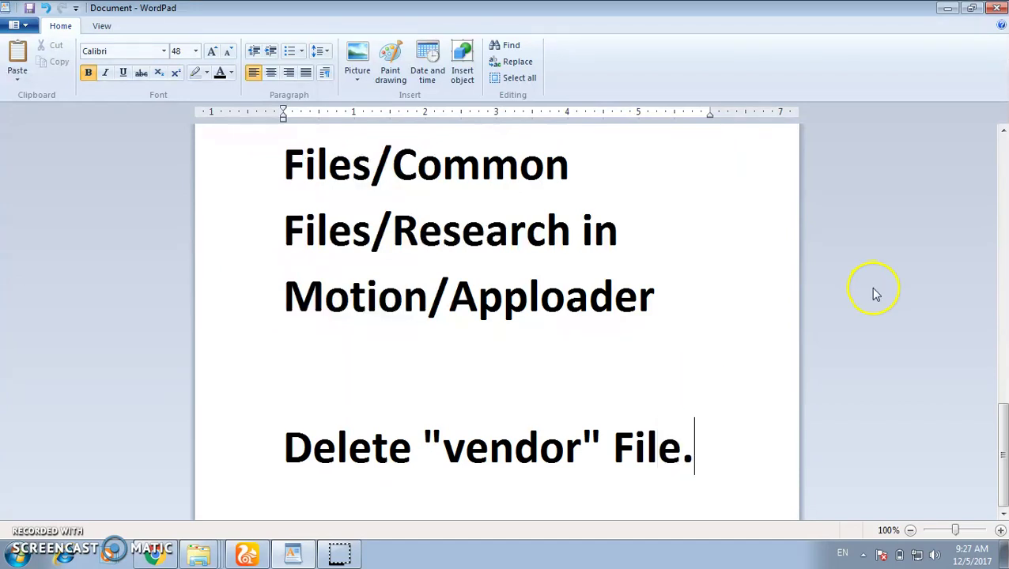
{"action": "left_click", "coordinate": [951, 10]}
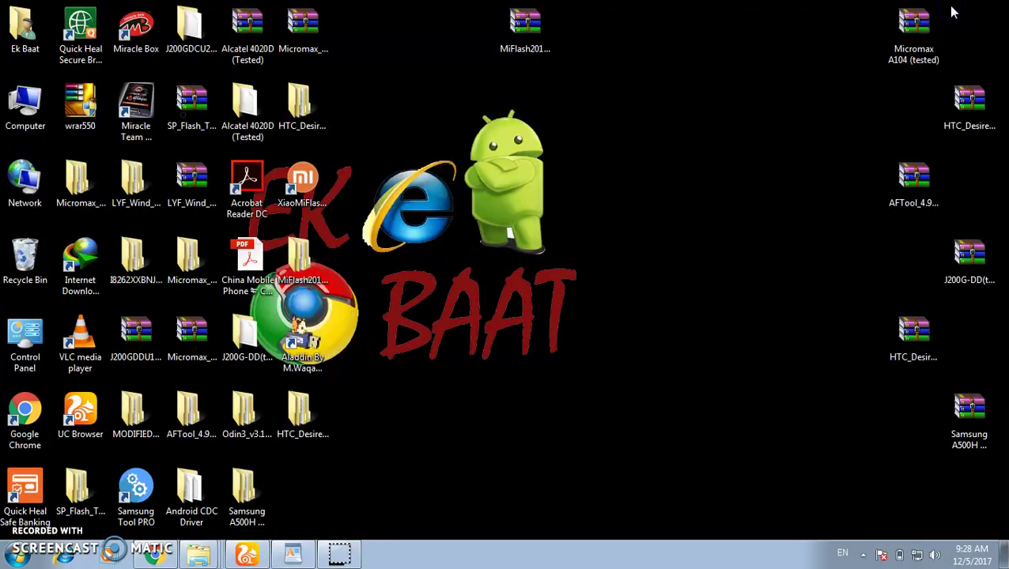
Bring back the AppLoader folder window and select the Loader application near the start of the file list.
{"action": "right_click", "coordinate": [201, 556]}
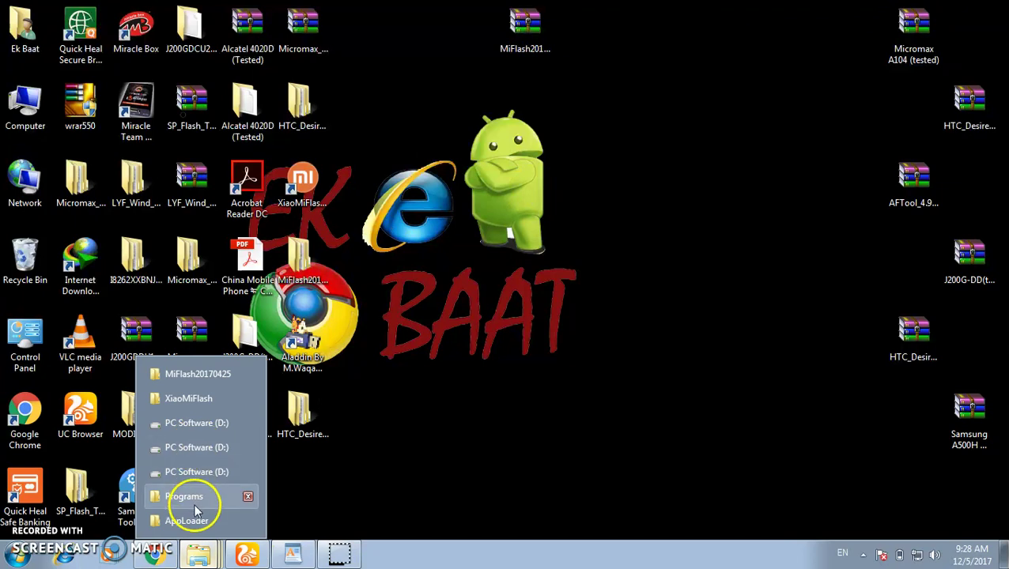
{"action": "left_click", "coordinate": [197, 523]}
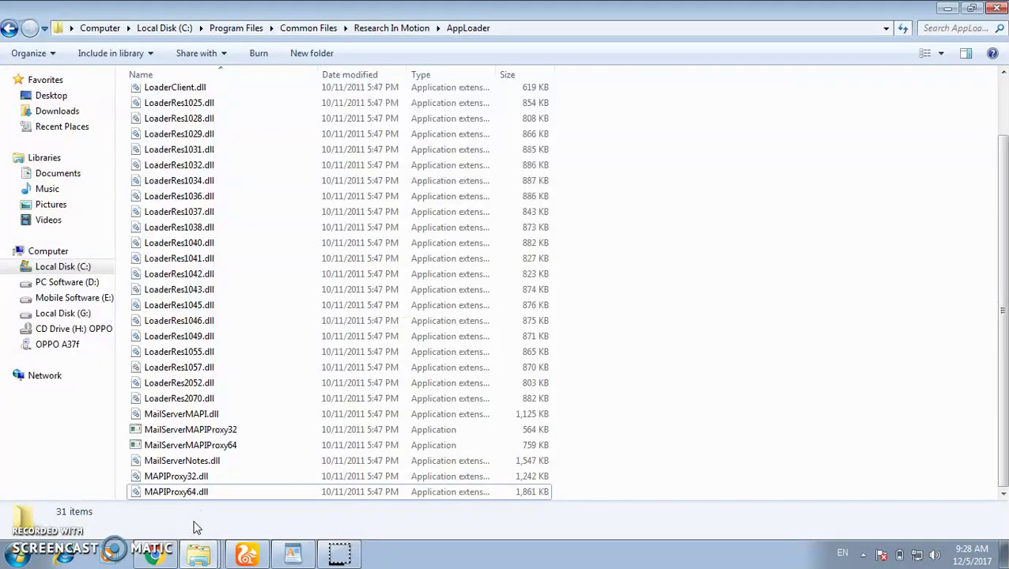
{"action": "left_click", "coordinate": [1002, 72]}
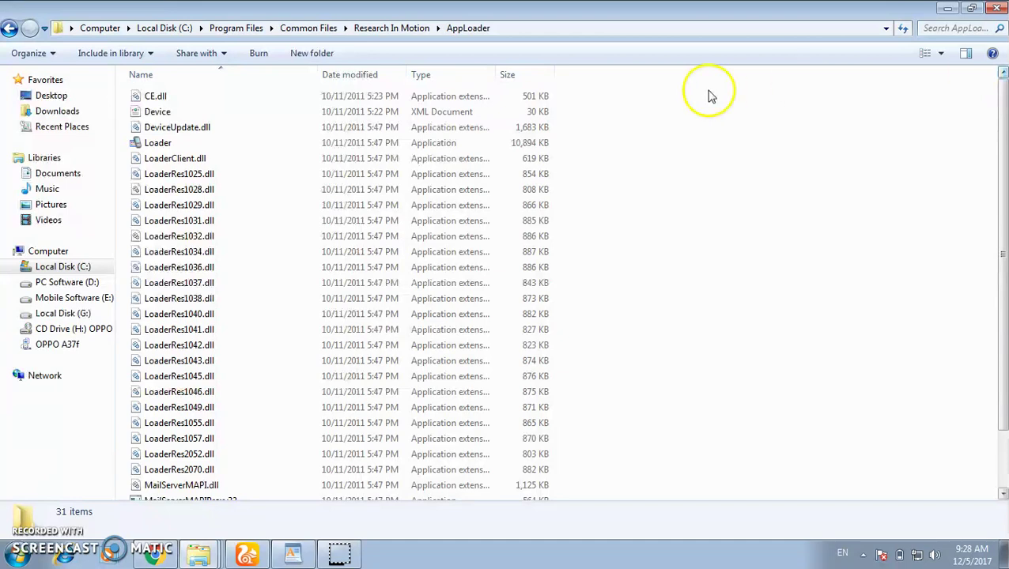
{"action": "left_click", "coordinate": [351, 148]}
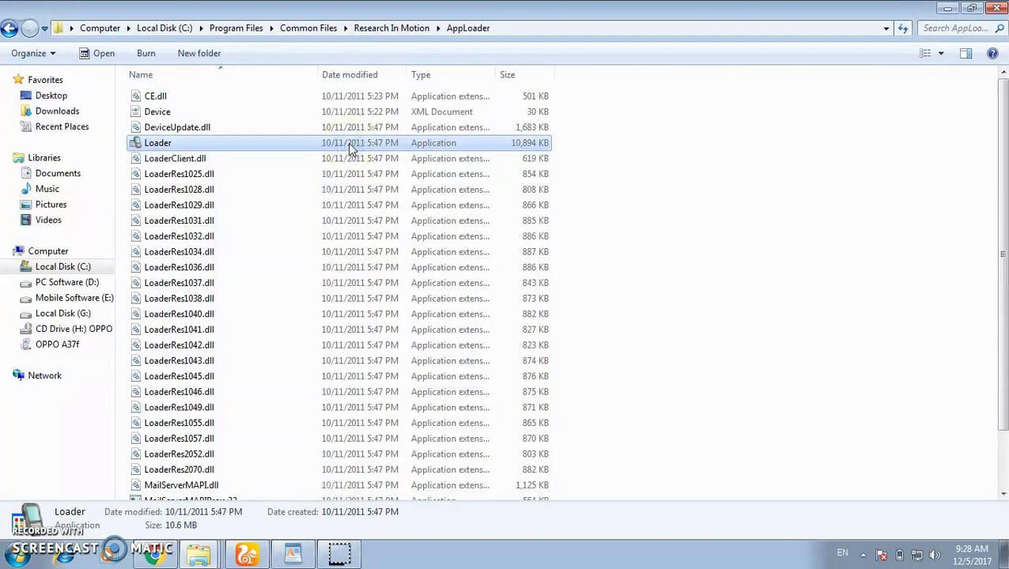
Launch the Loader application from the AppLoader folder and advance the Application Loader Wizard to the Communication Port Selection page.
{"action": "double_click", "coordinate": [352, 149]}
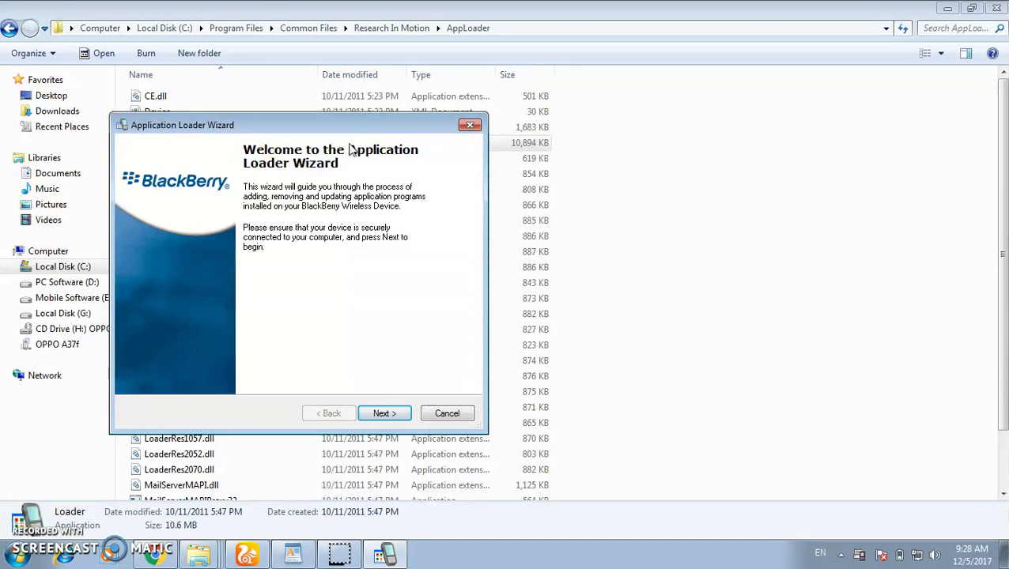
{"action": "left_click", "coordinate": [385, 413]}
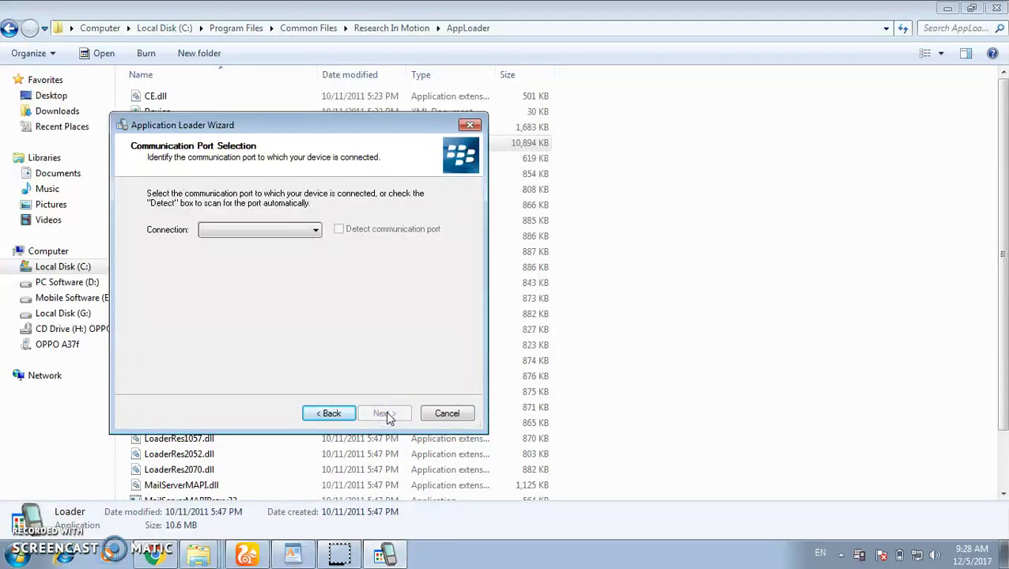
{"action": "left_click", "coordinate": [328, 413]}
{"action": "left_click", "coordinate": [385, 413]}
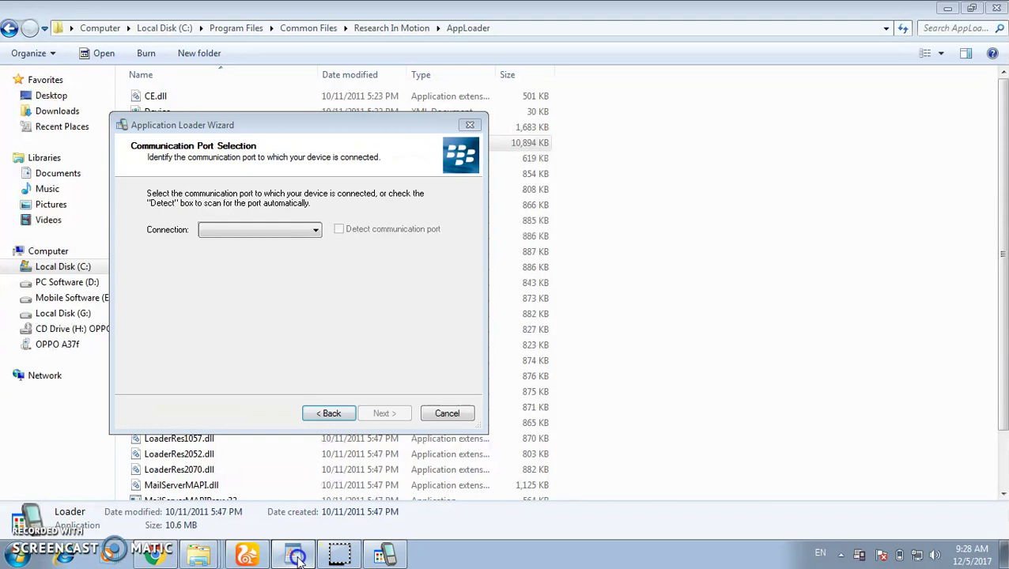
Switch to the WordPad document and review the written folder path from the C drive down to Apploader.
{"action": "left_click", "coordinate": [297, 557]}
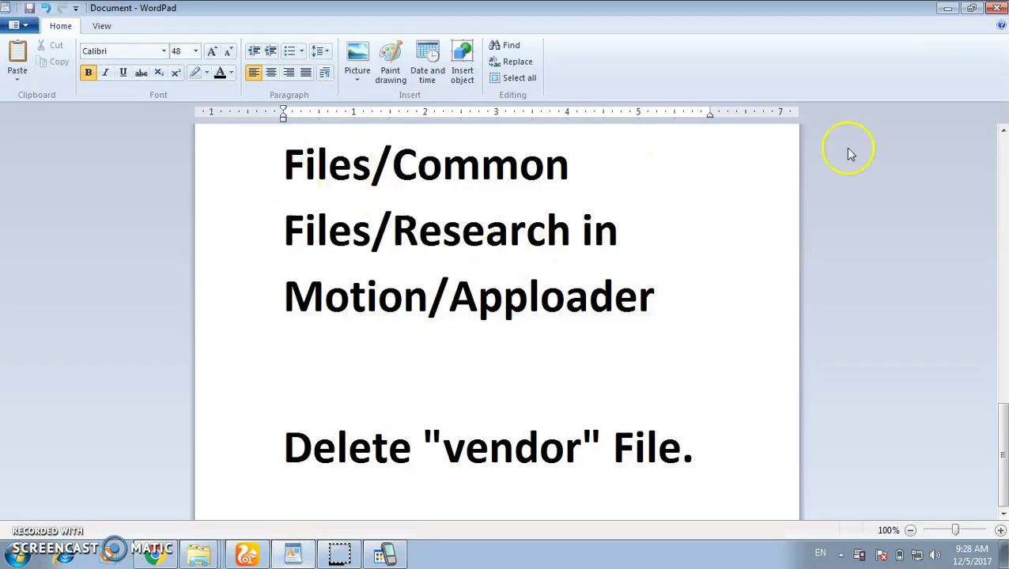
{"action": "left_click", "coordinate": [1002, 131]}
{"action": "left_click", "coordinate": [1003, 130]}
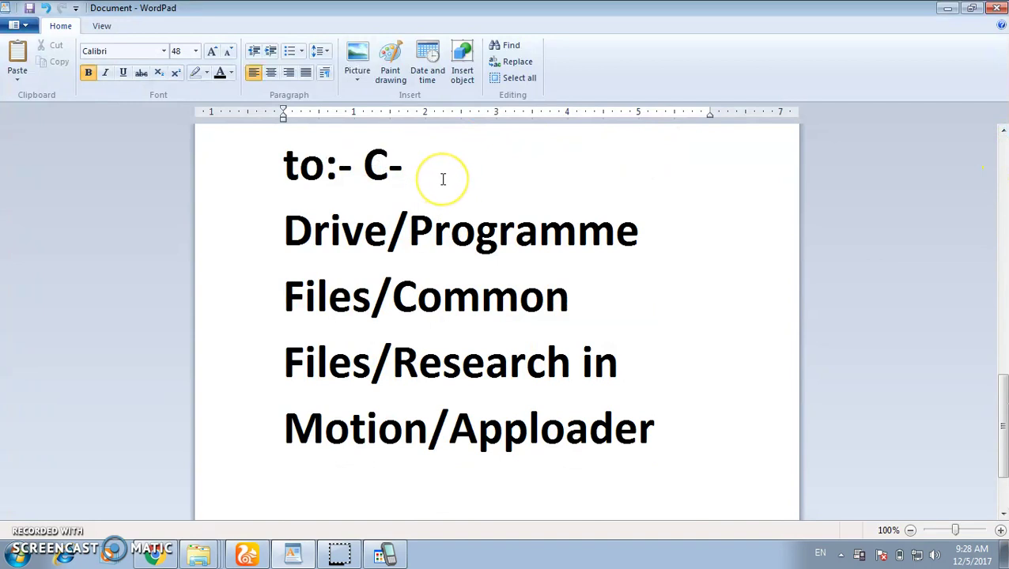
{"action": "left_click", "coordinate": [377, 163]}
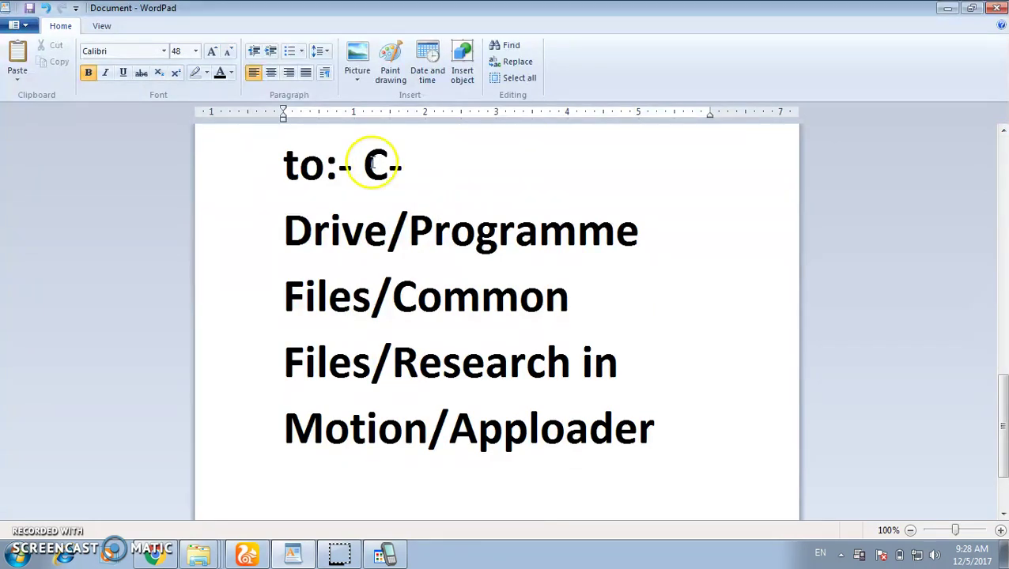
{"action": "left_click", "coordinate": [411, 233]}
{"action": "left_click", "coordinate": [321, 322]}
{"action": "left_click", "coordinate": [384, 315]}
{"action": "left_click", "coordinate": [329, 360]}
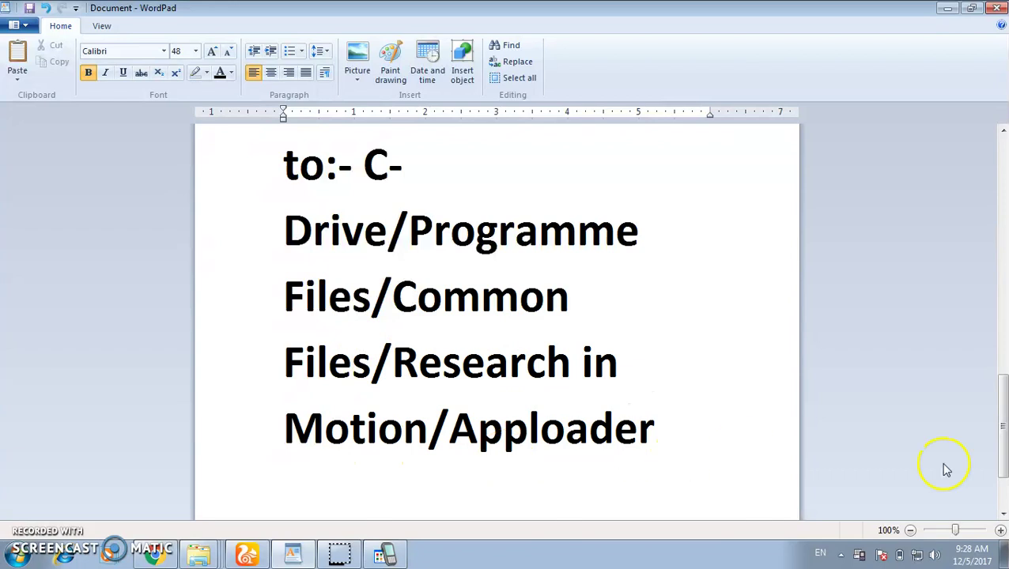
Below the Delete "vendor" File. line, leave a blank line and write: Open "loader" you will find it in.
{"action": "left_click", "coordinate": [1001, 512]}
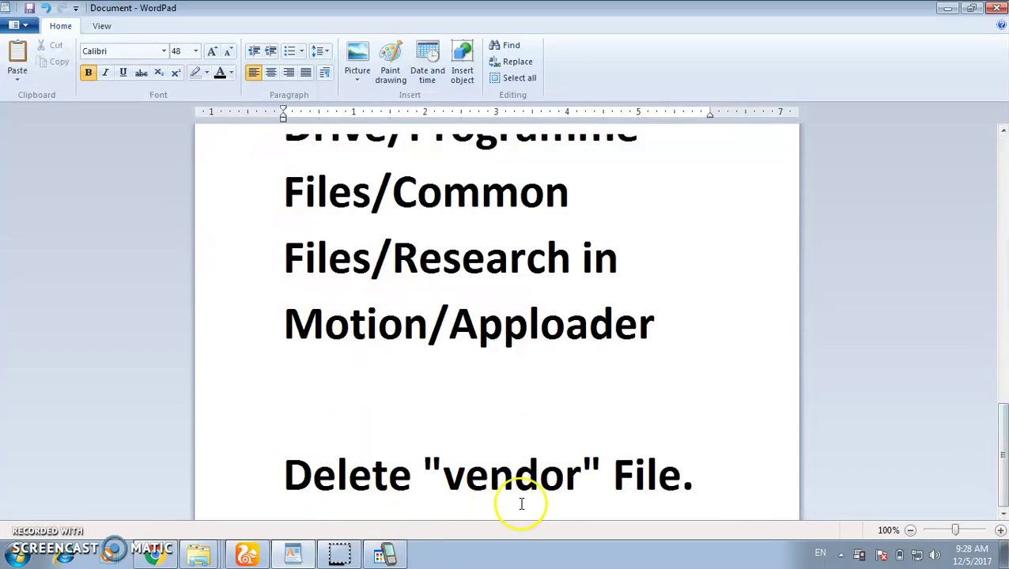
{"action": "scroll", "coordinate": [725, 471], "scroll_direction": "up", "scroll_amount": 1}
{"action": "scroll", "coordinate": [725, 471], "scroll_direction": "down", "scroll_amount": 1}
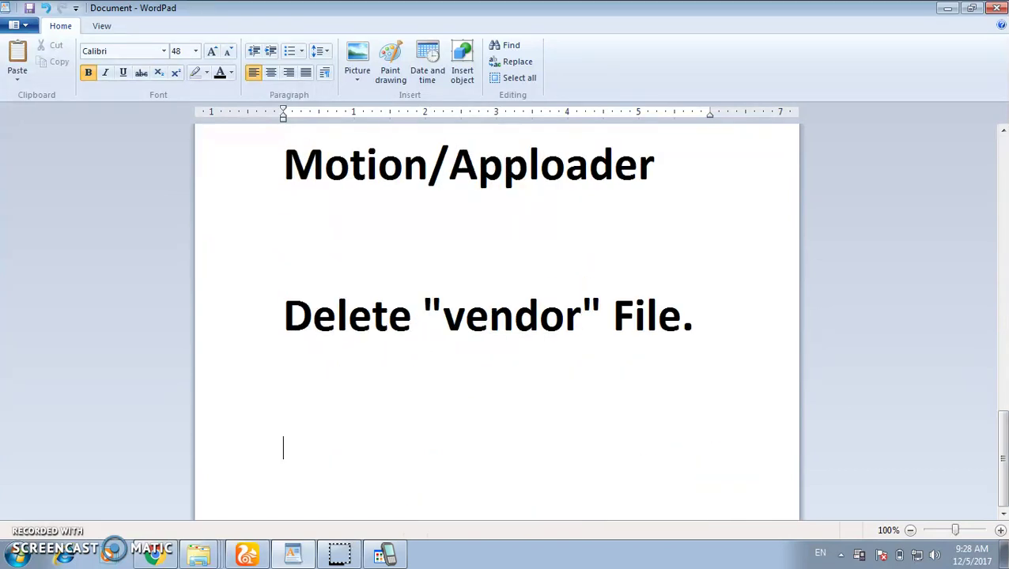
{"action": "type", "text": "Open "}
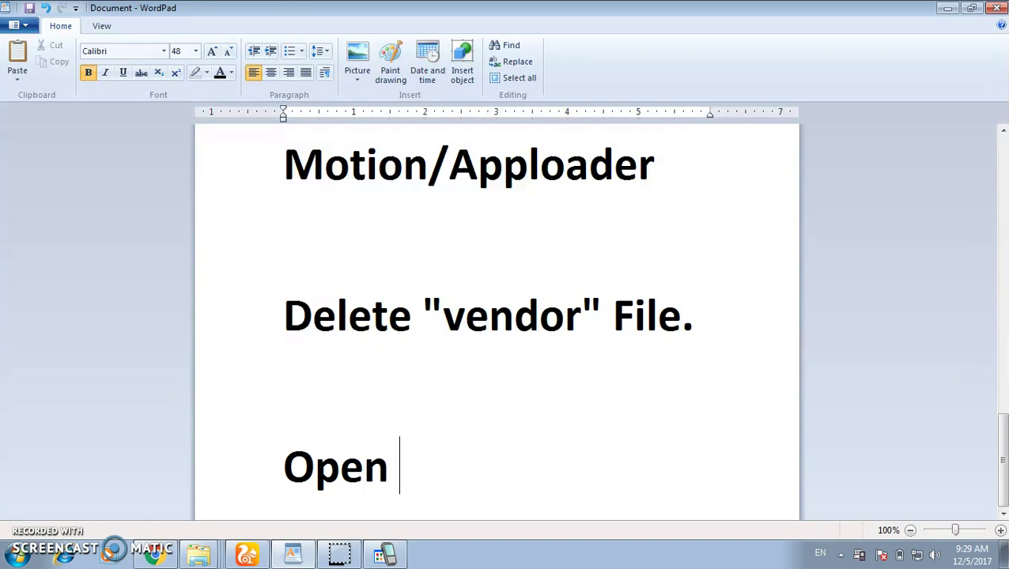
{"action": "type", "text": "\"loader"}
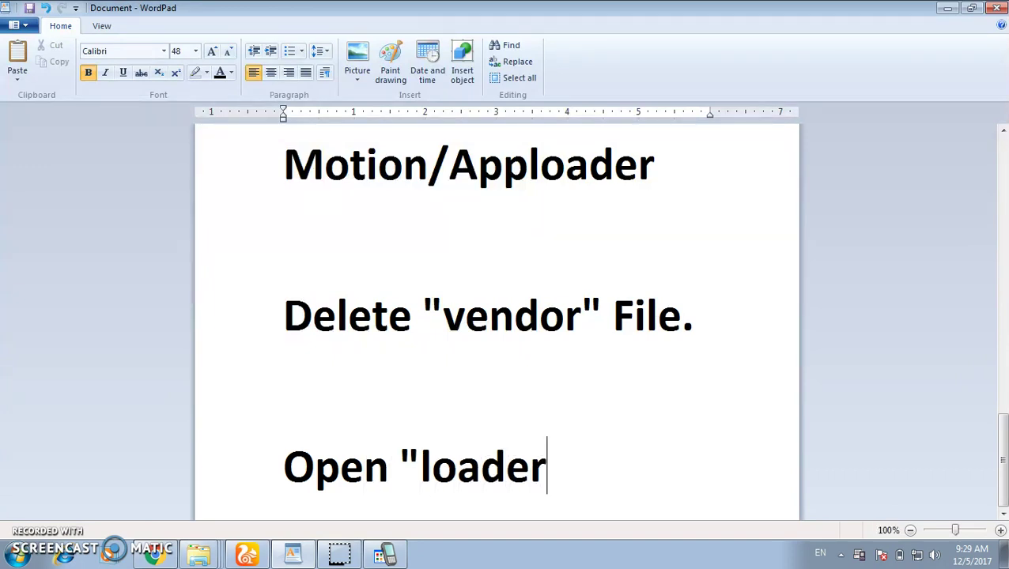
{"action": "type", "text": "\""}
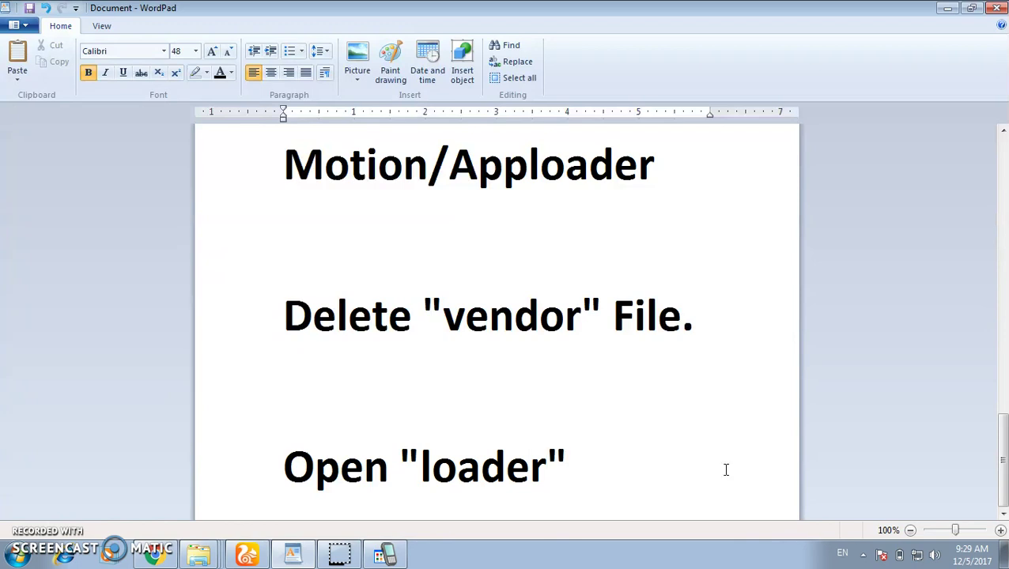
{"action": "type", "text": " you "}
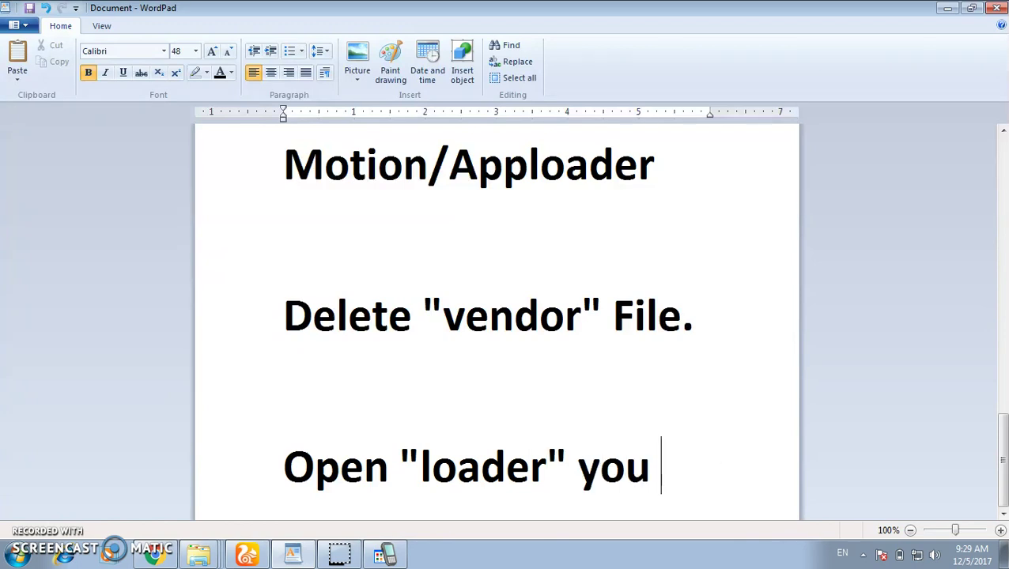
{"action": "type", "text": "will "}
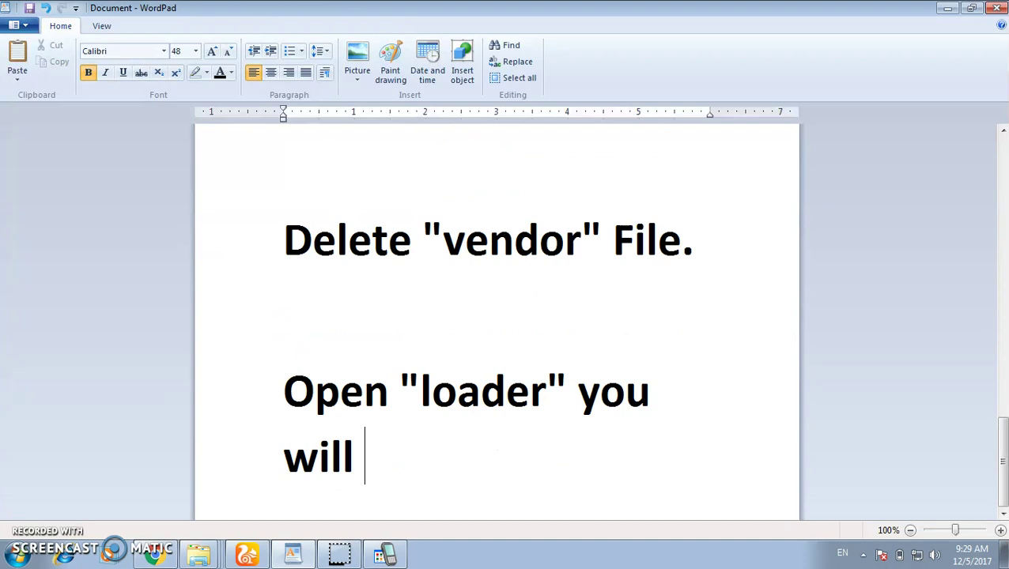
{"action": "type", "text": "find"}
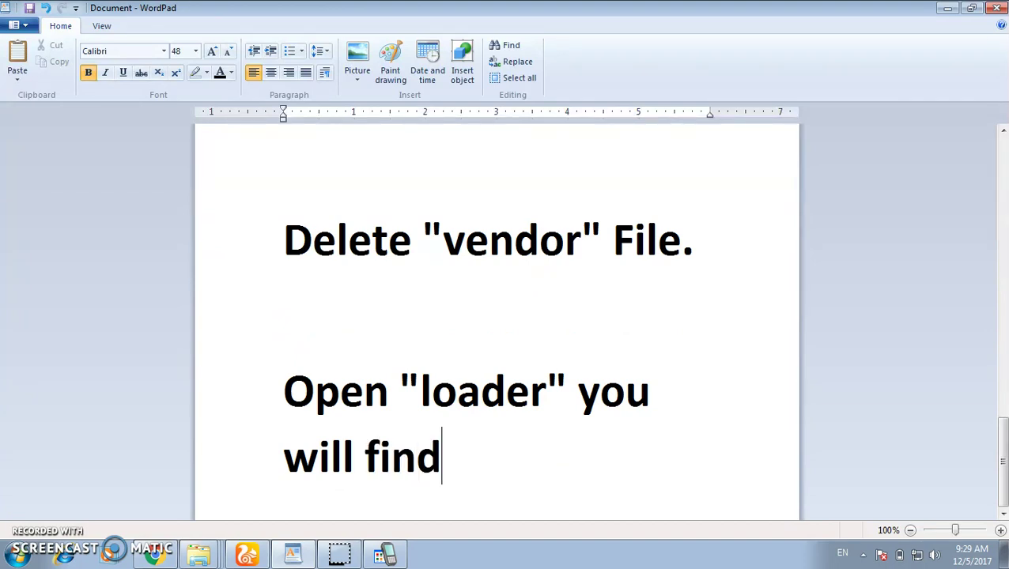
{"action": "type", "text": " it on"}
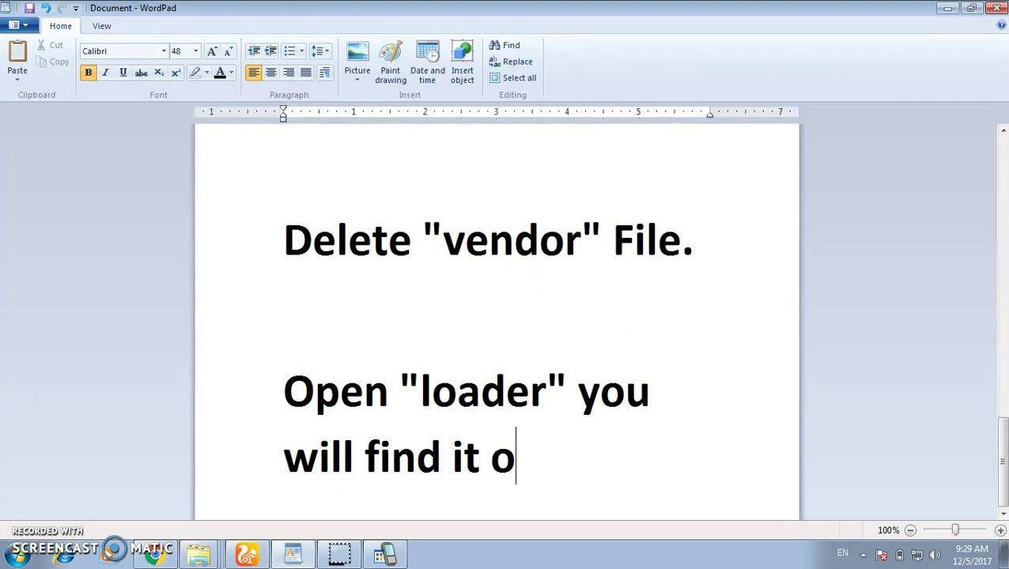
{"action": "type", "text": "in"}
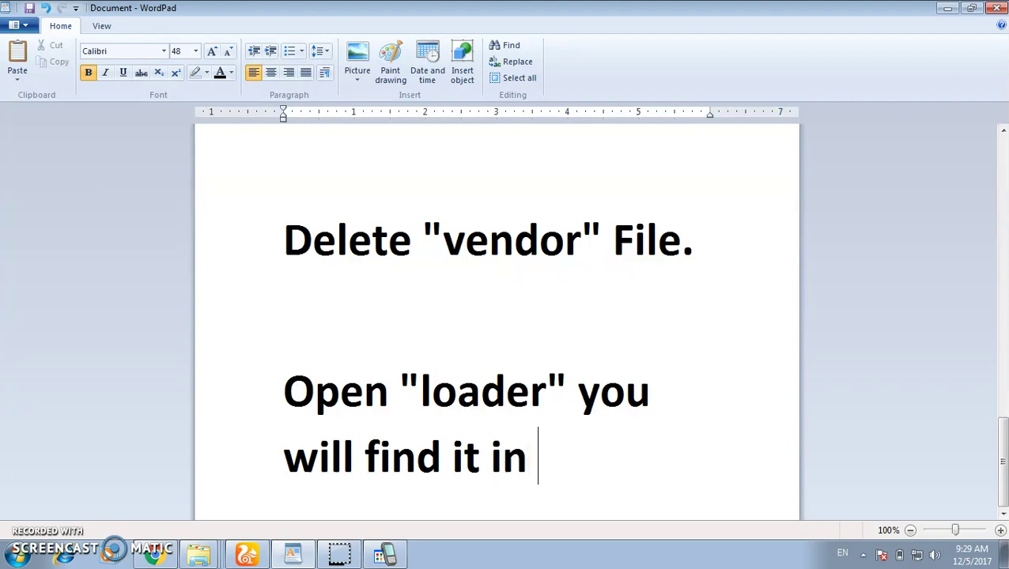
Complete the loader instruction with the folder name "Apploader" enclosed in double quotes.
{"action": "left_click", "coordinate": [1003, 131]}
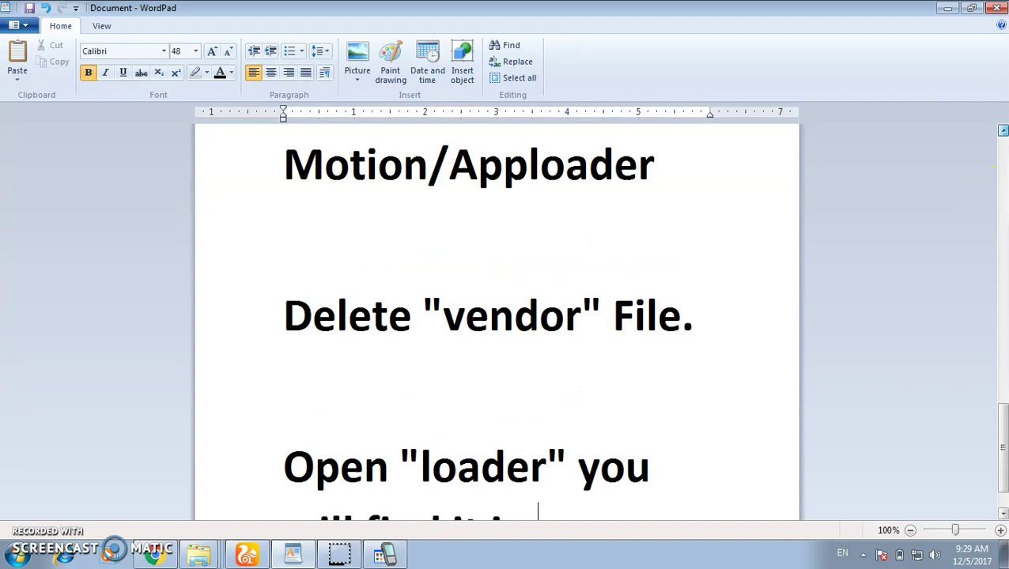
{"action": "left_click", "coordinate": [1002, 516]}
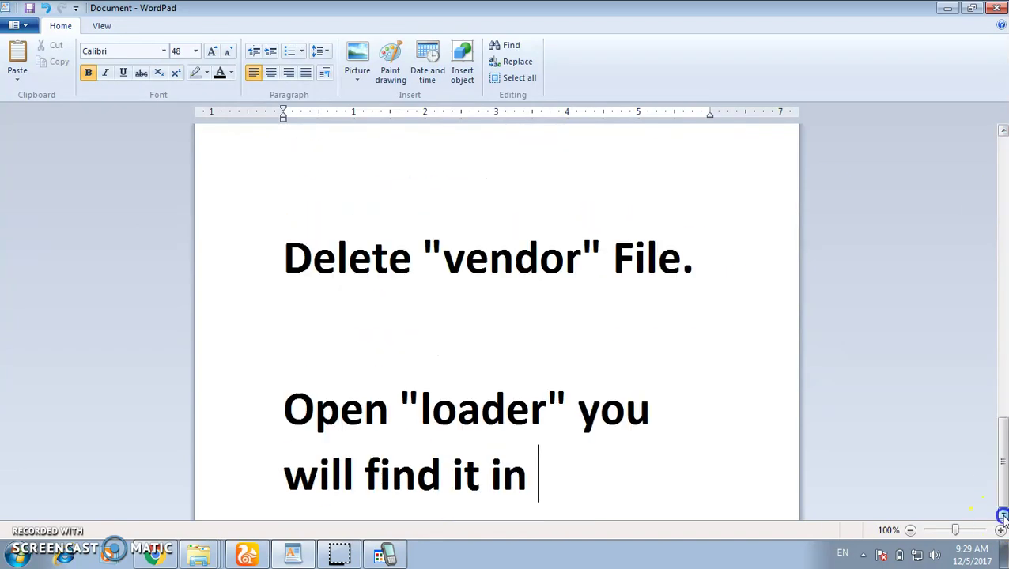
{"action": "left_click", "coordinate": [780, 498]}
{"action": "type", "text": "Appload"}
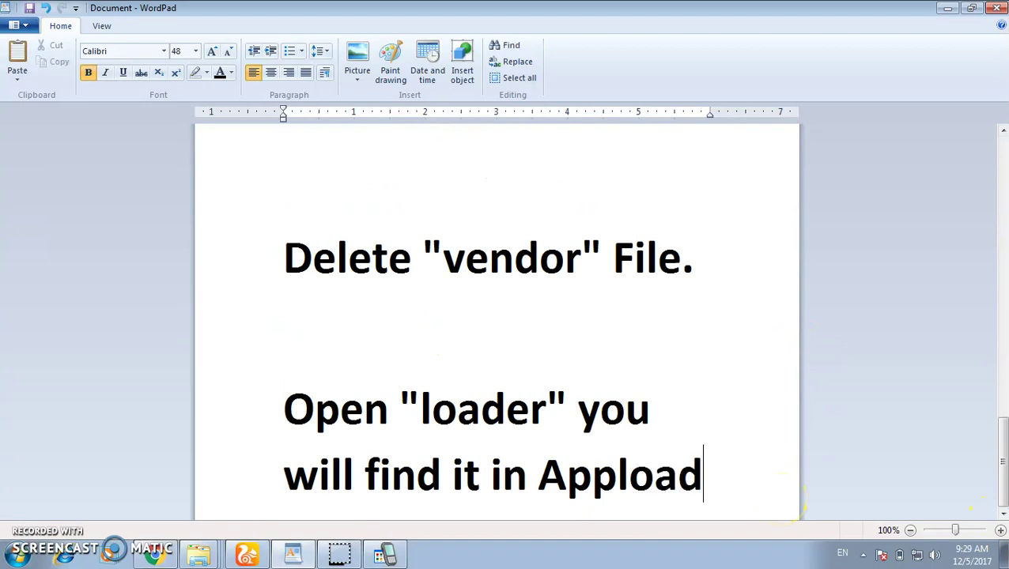
{"action": "type", "text": "er\""}
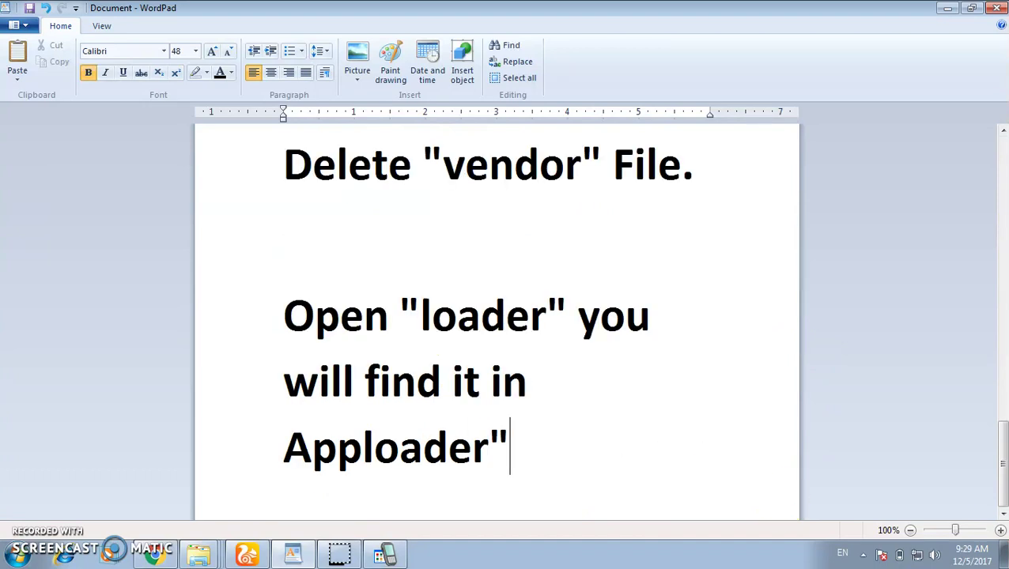
{"action": "left_click", "coordinate": [283, 452]}
{"action": "type", "text": "\""}
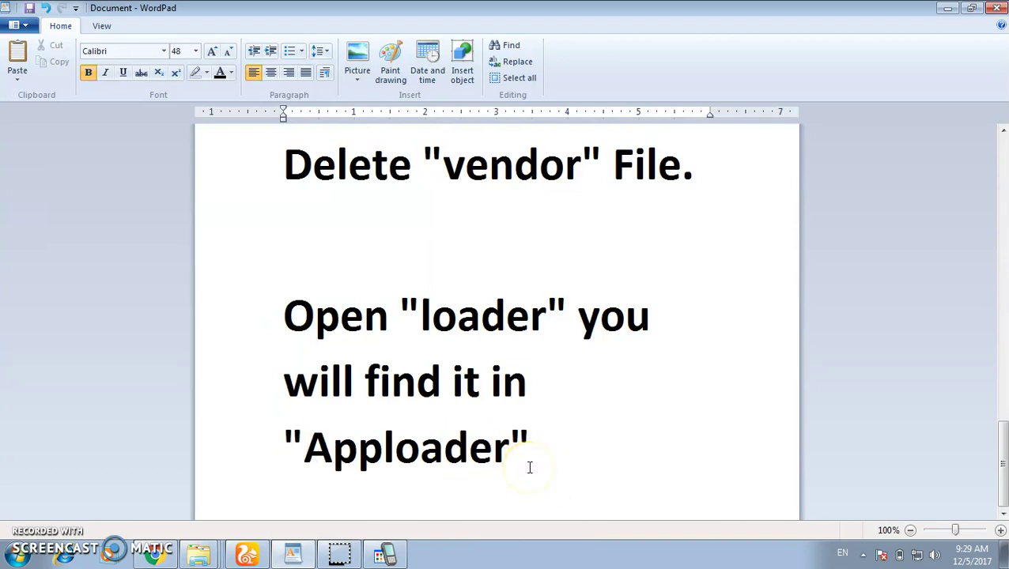
Minimize the document and check the Connection choices on the wizard's Communication Port Selection page.
{"action": "left_click", "coordinate": [947, 9]}
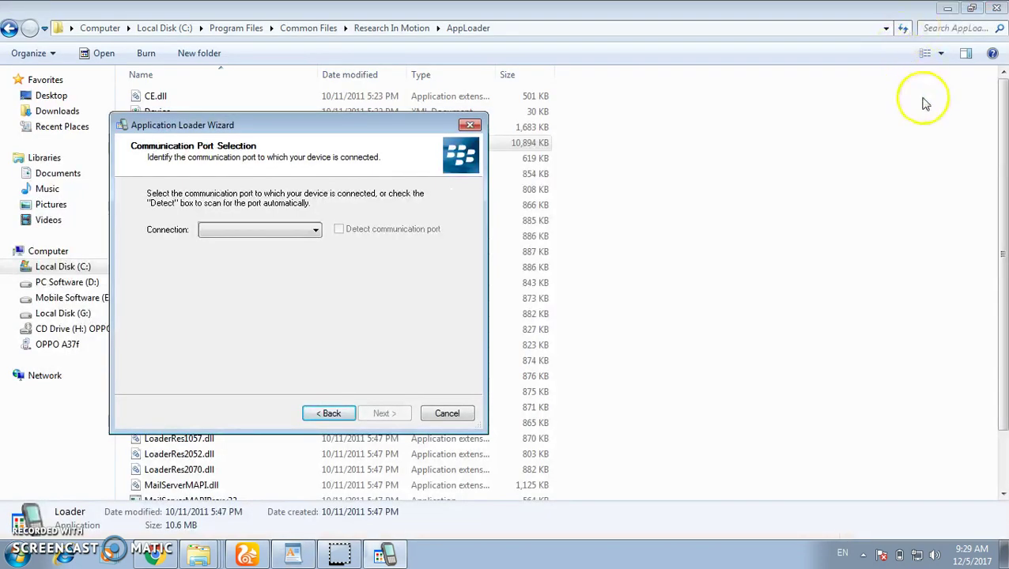
{"action": "left_click", "coordinate": [725, 120]}
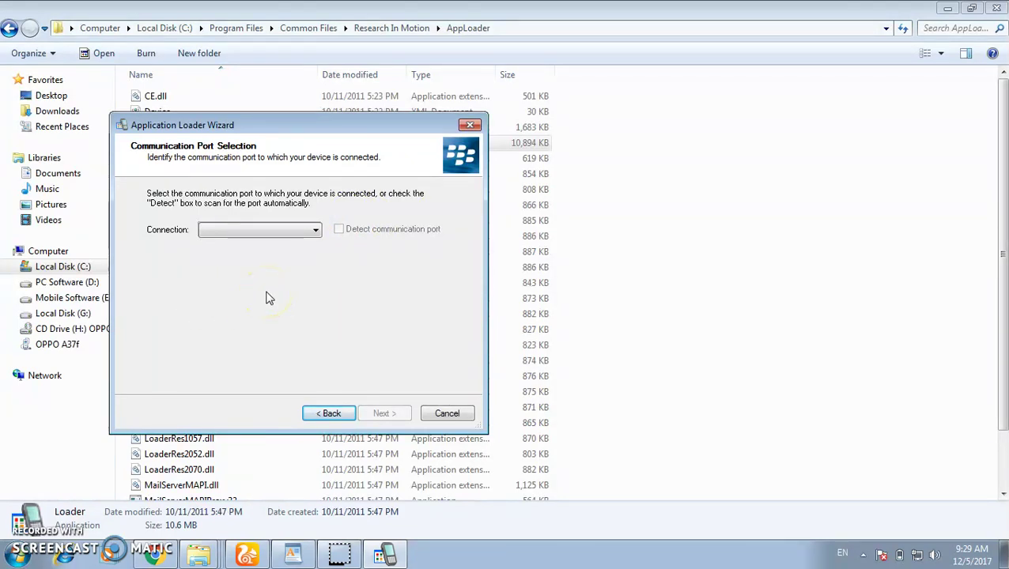
{"action": "left_click", "coordinate": [270, 231]}
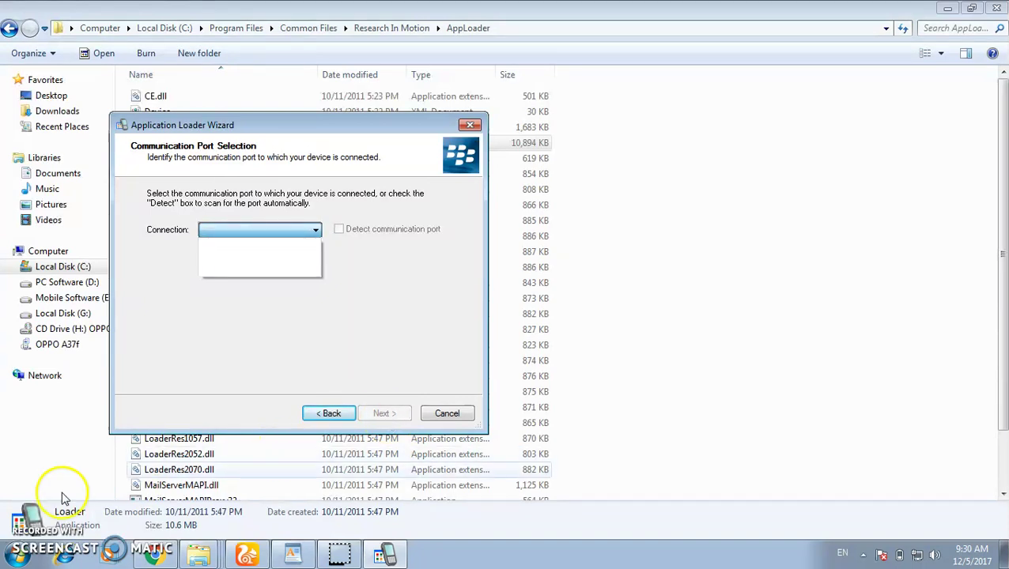
{"action": "left_click", "coordinate": [30, 537]}
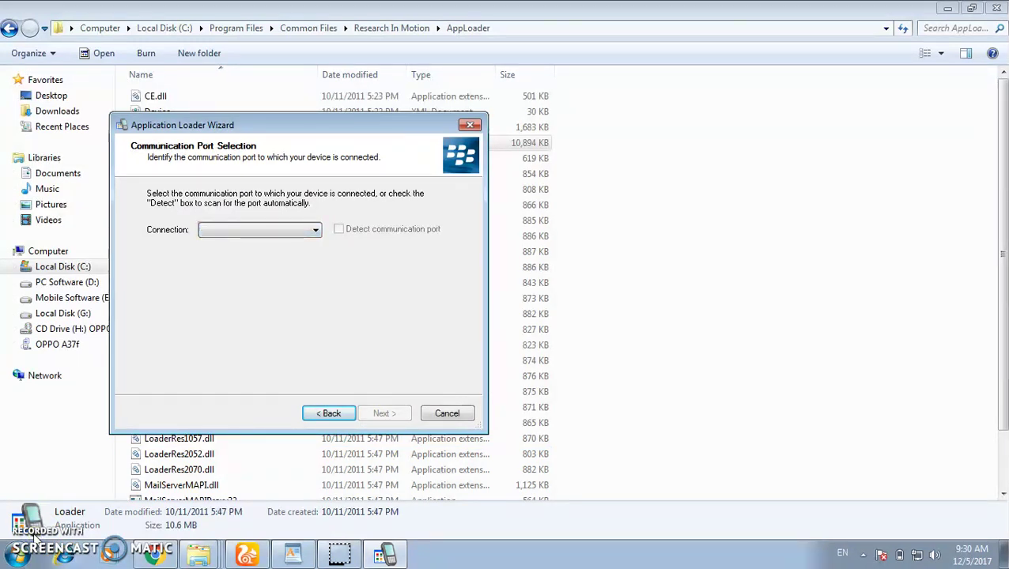
{"action": "left_click", "coordinate": [99, 484]}
{"action": "left_click", "coordinate": [31, 537]}
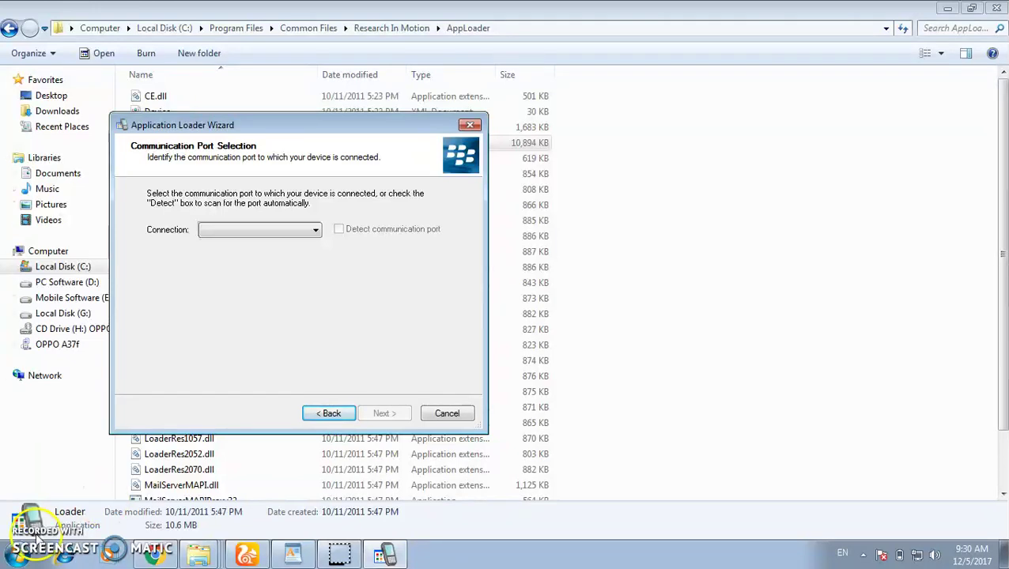
Return to the WordPad document and add the line Connect Mobile to below a blank line after "Apploader".
{"action": "left_click", "coordinate": [297, 553]}
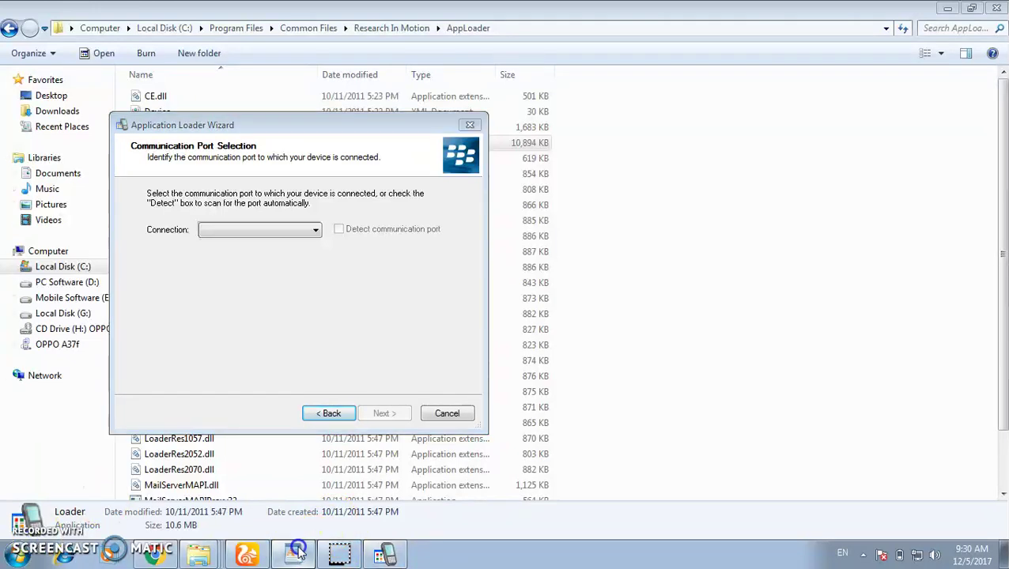
{"action": "left_click", "coordinate": [531, 466]}
{"action": "key", "text": "Return"}
{"action": "key", "text": "Return"}
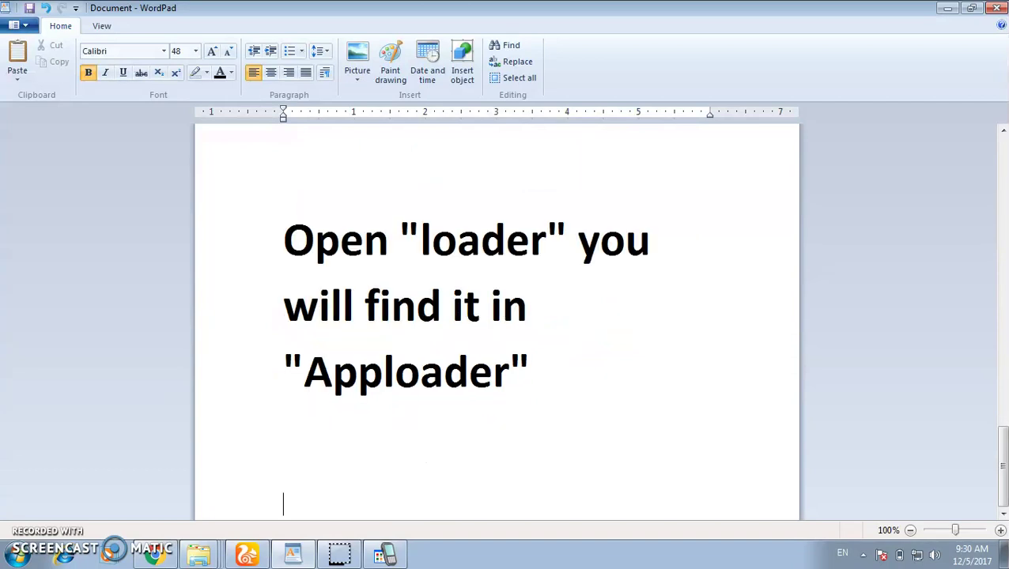
{"action": "type", "text": "Connect Mob"}
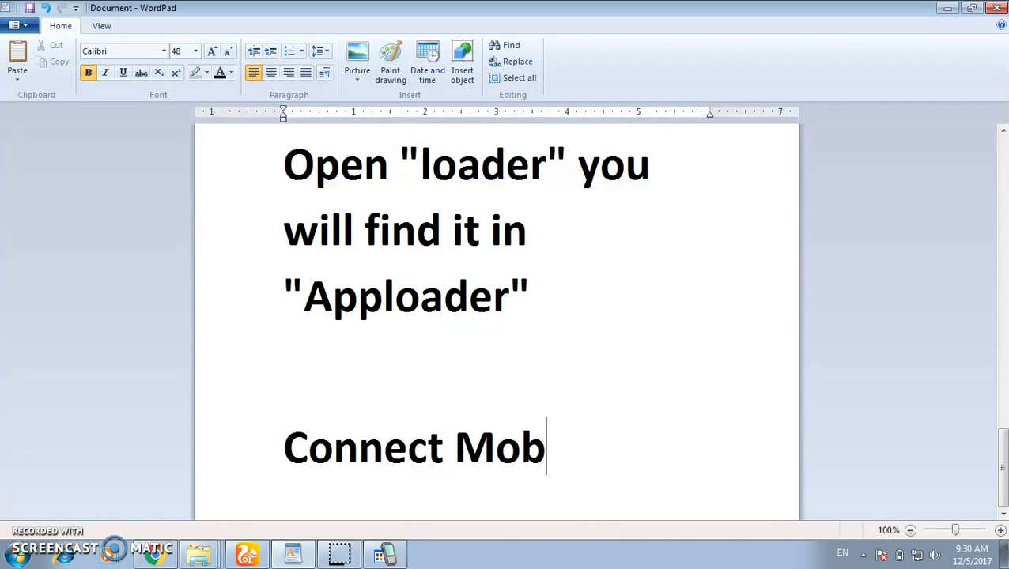
{"action": "type", "text": "ile."}
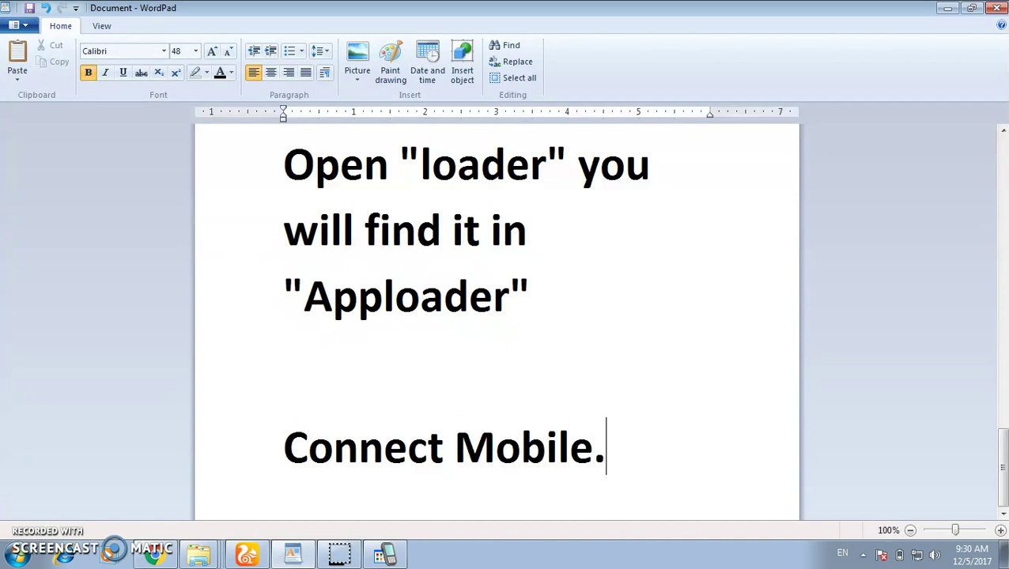
{"action": "key", "text": "BackSpace"}
{"action": "type", "text": "to"}
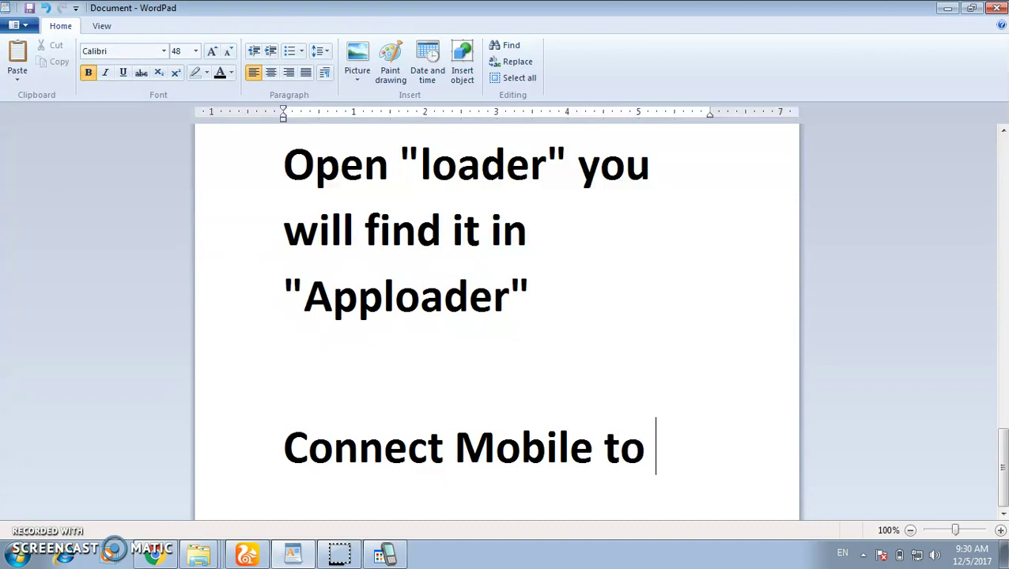